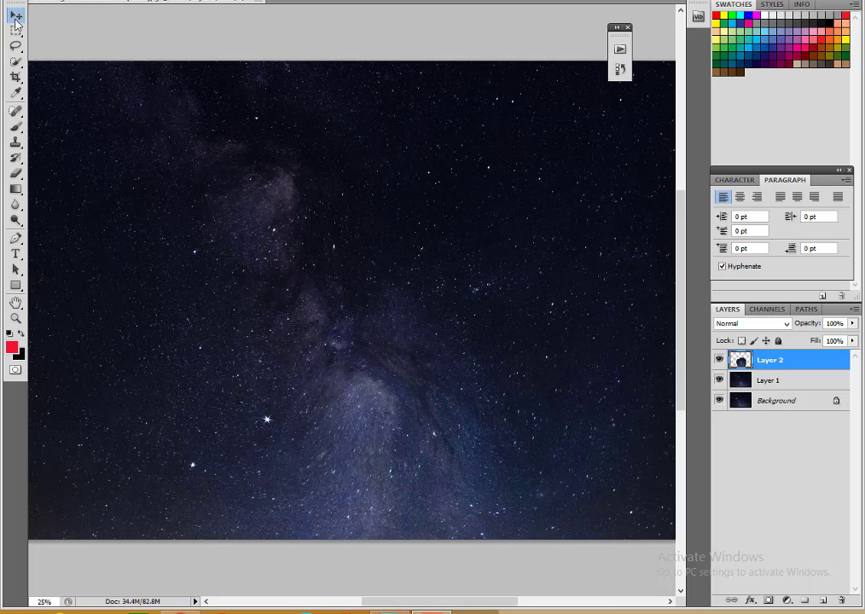
Step: Swirl Layer 2's star-field with a Liquify forward warp and erase its hard edges with a soft brush
click(170, 35)
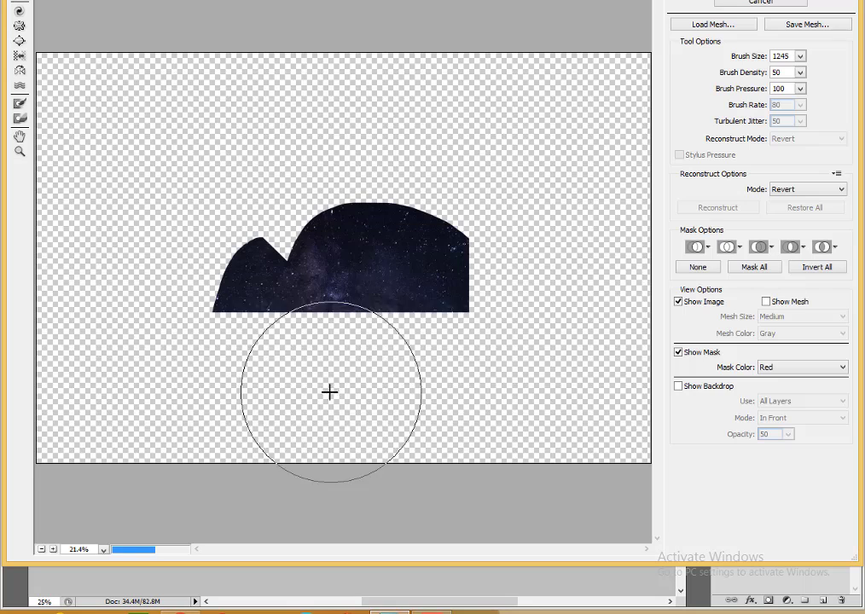
drag(338, 335, 407, 360)
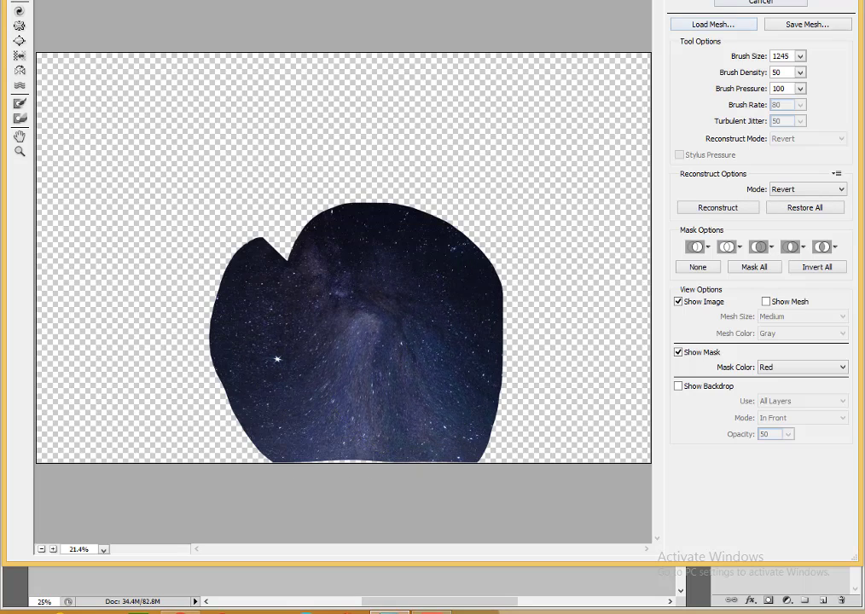
key(Return)
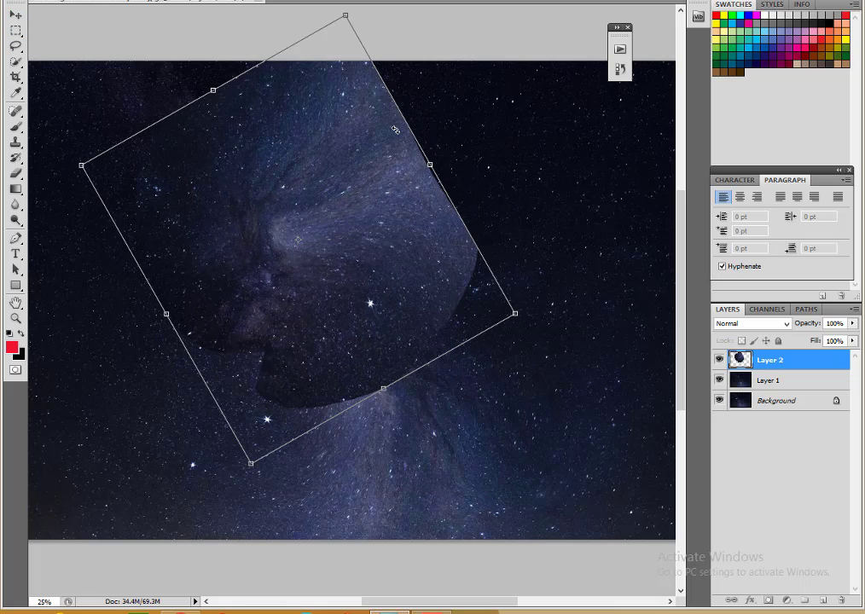
drag(435, 164, 477, 243)
right_click(480, 240)
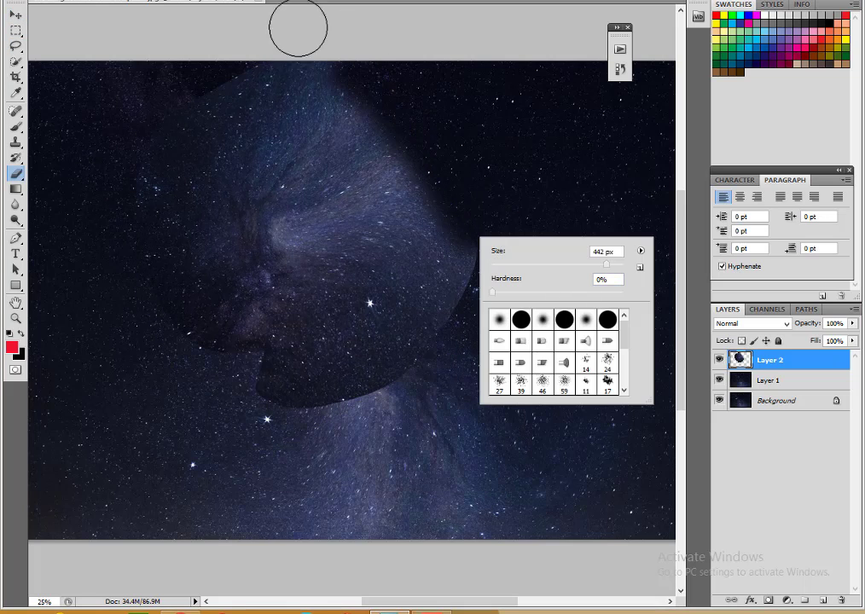
mouse_move(297, 28)
mouse_down()
mouse_move(434, 345)
mouse_move(203, 328)
mouse_move(527, 234)
mouse_up()
Step: Darken the midtones to 0.65 with Levels, then move Layer 2 lower and drag a copy upper left
key(ctrl+l)
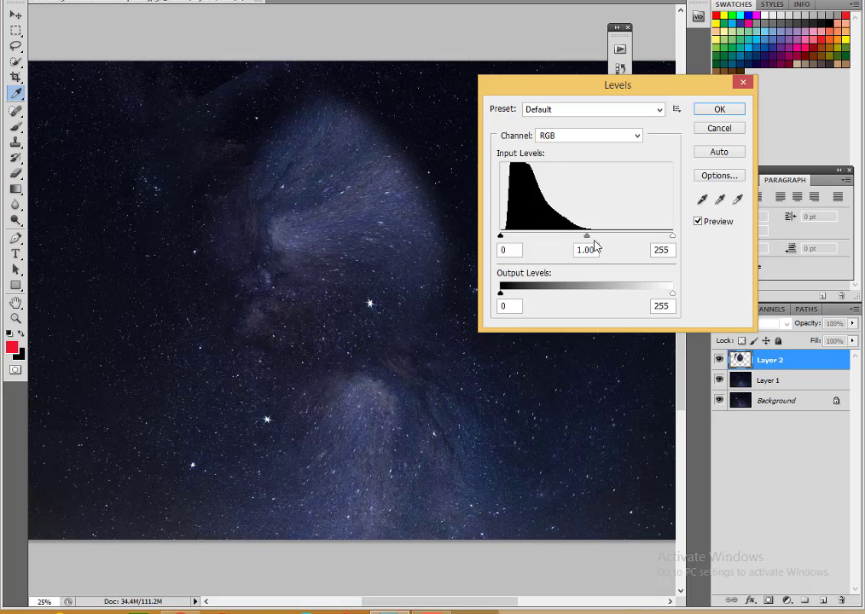
drag(587, 235, 610, 236)
key(Return)
key(v)
mouse_move(346, 86)
mouse_down()
mouse_move(416, 246)
mouse_move(470, 75)
mouse_up()
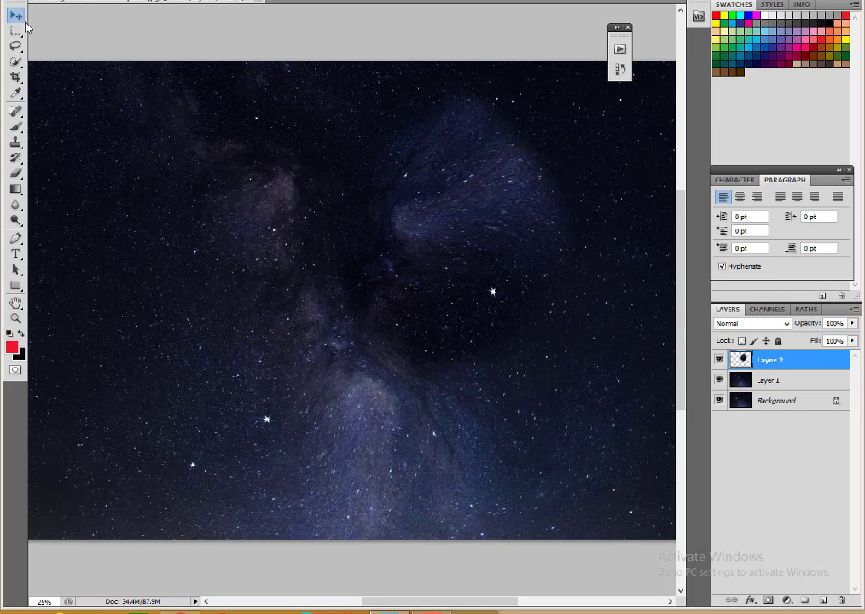
mouse_move(356, 231)
mouse_down()
mouse_move(292, 339)
mouse_move(193, 223)
mouse_up()
Step: Set Layer 2's blending mode to Screen
click(768, 380)
click(751, 323)
click(771, 321)
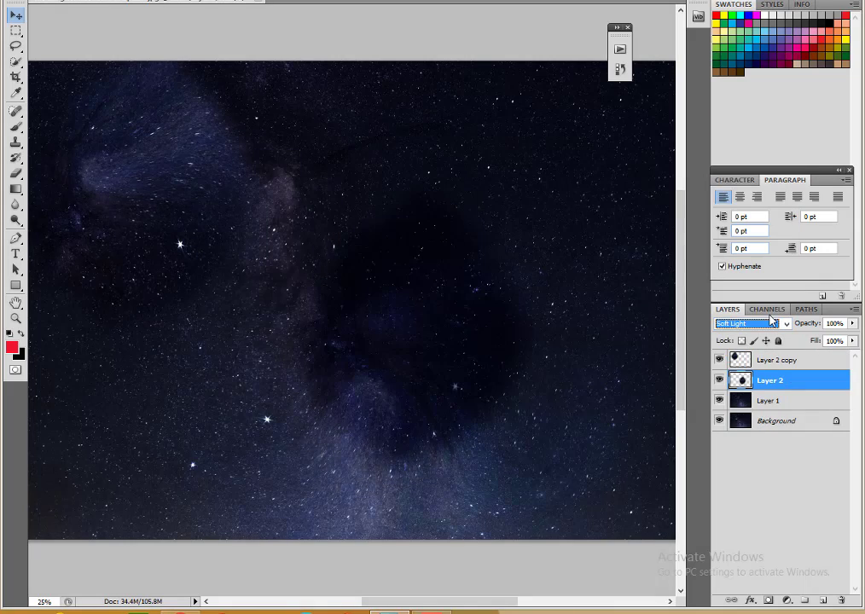
key(Up)
key(Up)
key(Up)
key(Up)
key(Up)
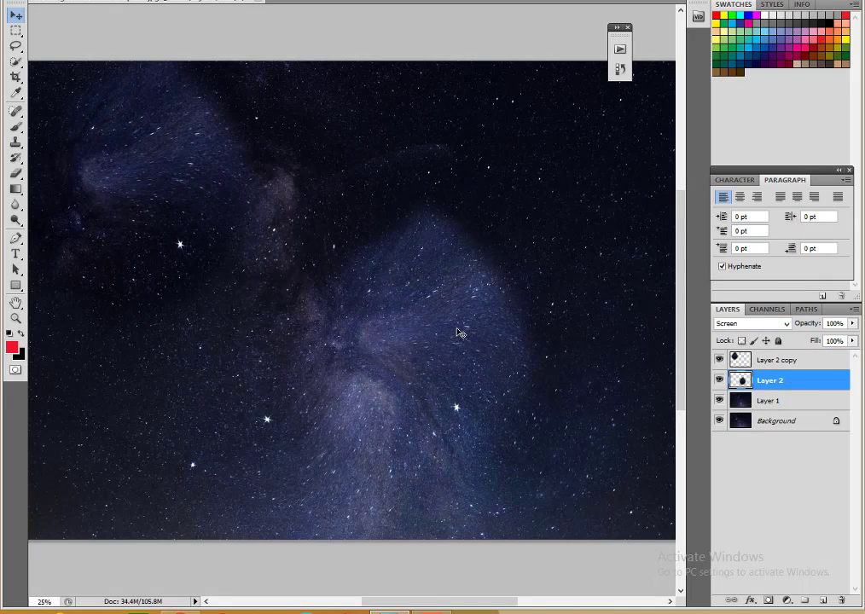
Step: Offset a new Layer 2 copy to the right and rotate it around the nebula centre
key(ctrl+t)
key(Escape)
drag(416, 363, 485, 344)
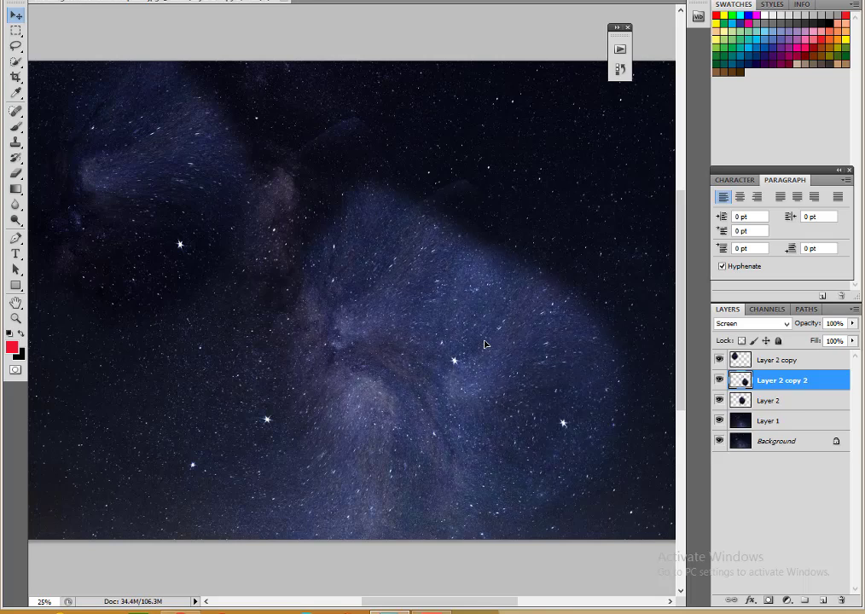
key(ctrl+t)
drag(504, 416, 347, 292)
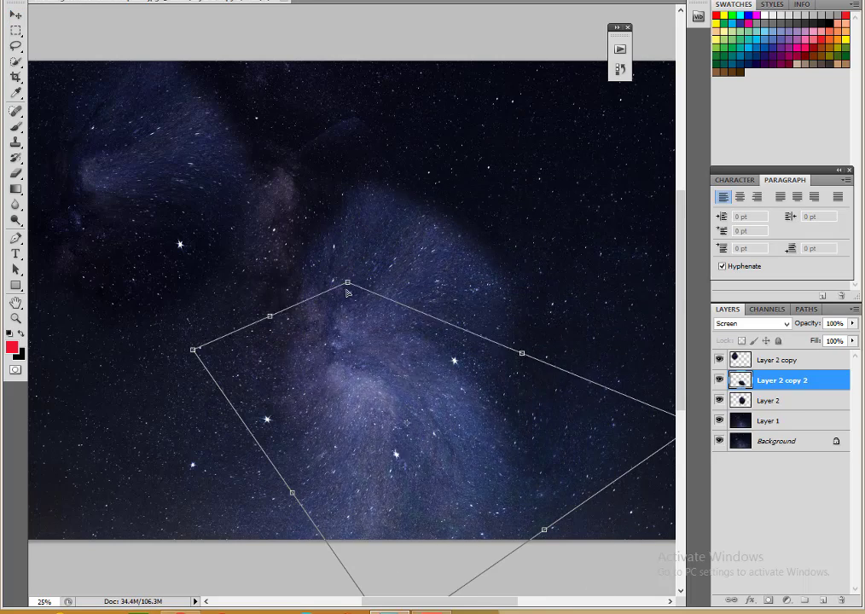
drag(190, 354, 162, 376)
key(Return)
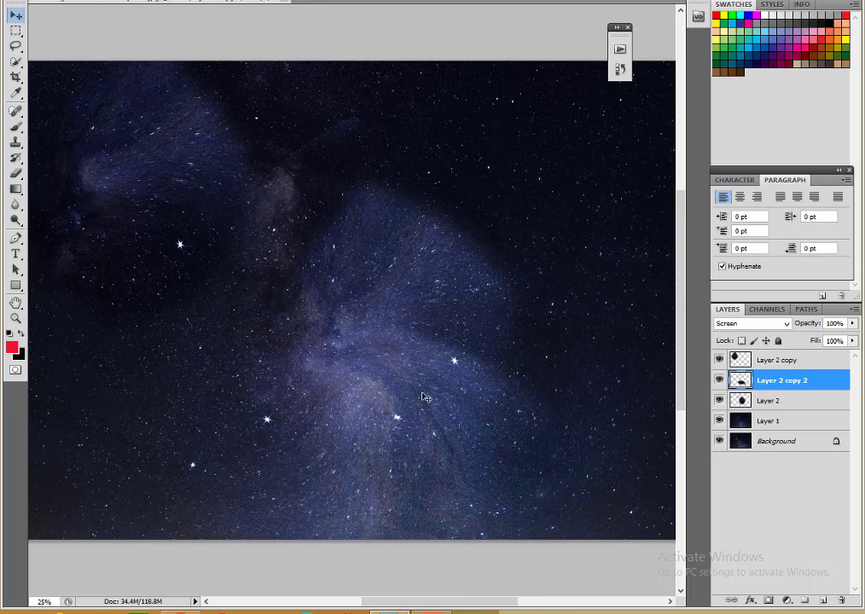
Step: Add Layer 2 copy 3 and copy 4, each rotated further around the nebula
key(ctrl+j)
key(ctrl+t)
drag(408, 396, 573, 457)
key(Return)
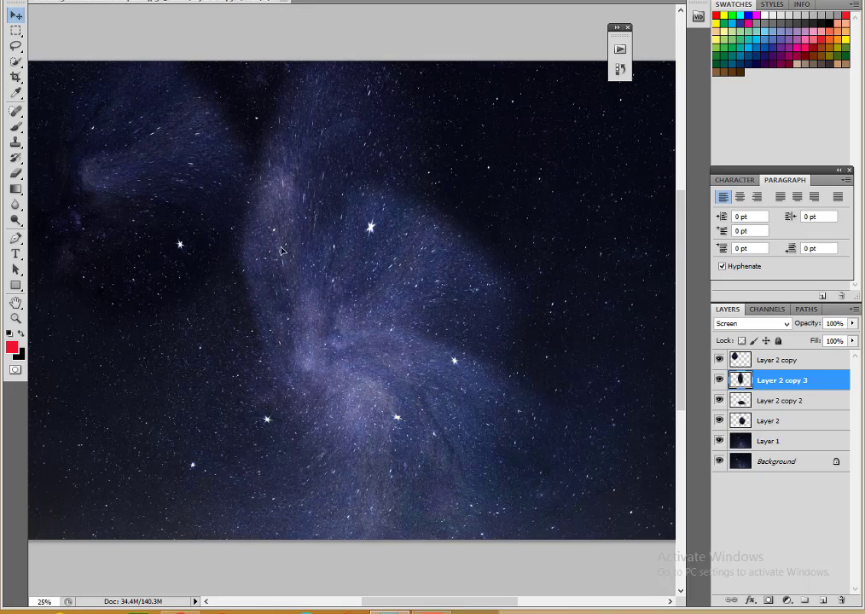
key(ctrl+j)
key(ctrl+t)
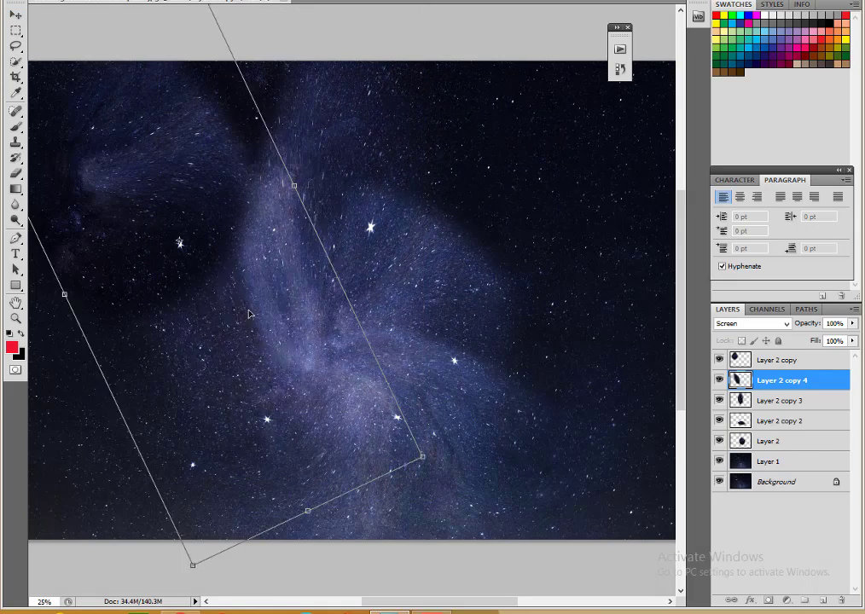
drag(349, 491, 507, 341)
key(Return)
Step: Set the top Layer 2 copy to Color Dodge and reposition its glowing stars
click(402, 405)
click(752, 324)
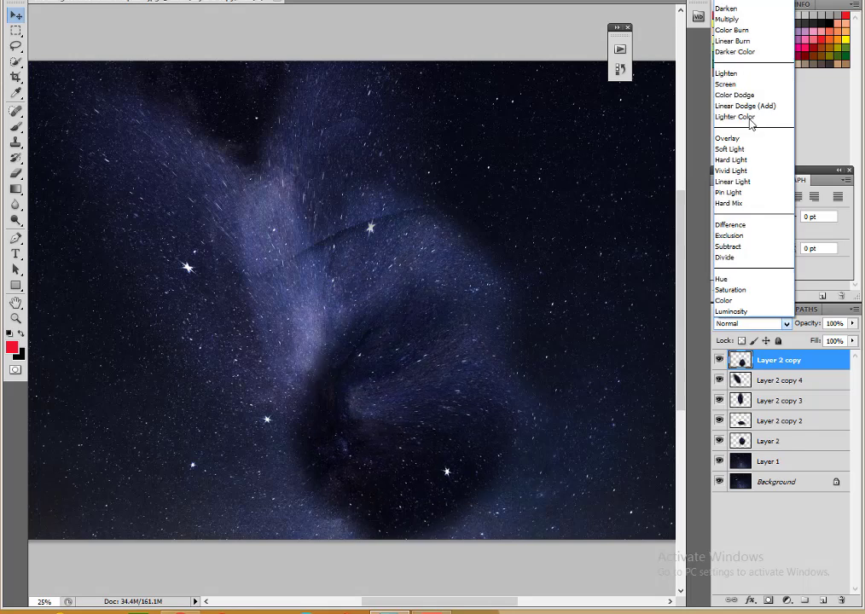
click(743, 95)
drag(444, 460, 449, 373)
drag(397, 348, 415, 413)
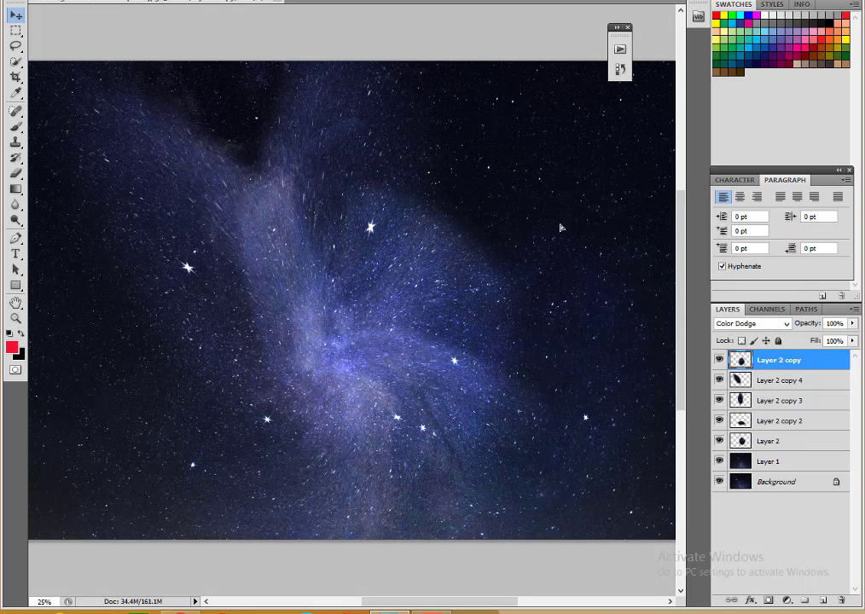
Step: Place two more star copies at the upper left and top, then flatten the image
key(ctrl+j)
drag(402, 232, 145, 150)
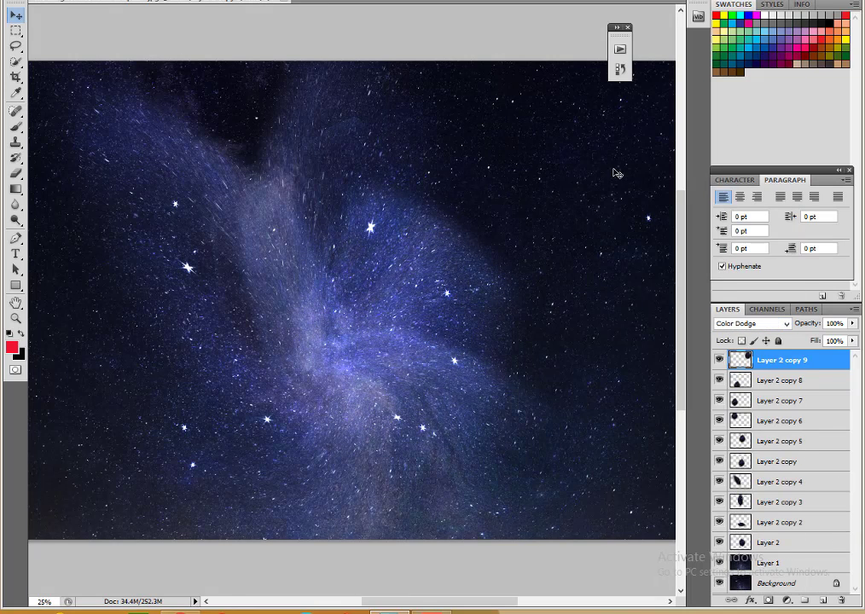
key(ctrl+j)
drag(617, 173, 350, 119)
key(z)
alt+click(373, 302)
Step: Duplicate the background as Layer 1 and forward-warp its nebula band into a swirl with Liquify
key(ctrl+shift+e)
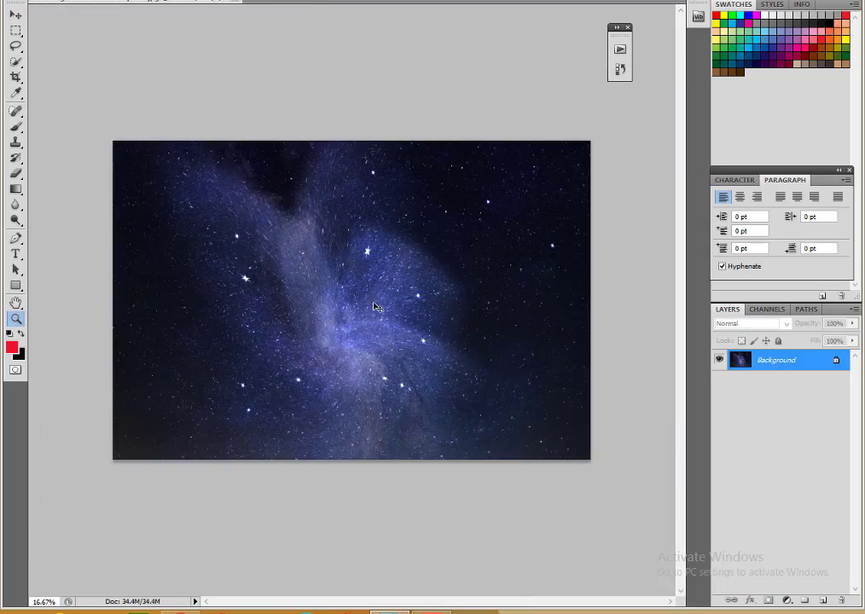
click(366, 355)
key(ctrl+j)
click(192, 1)
click(203, 35)
drag(415, 203, 444, 175)
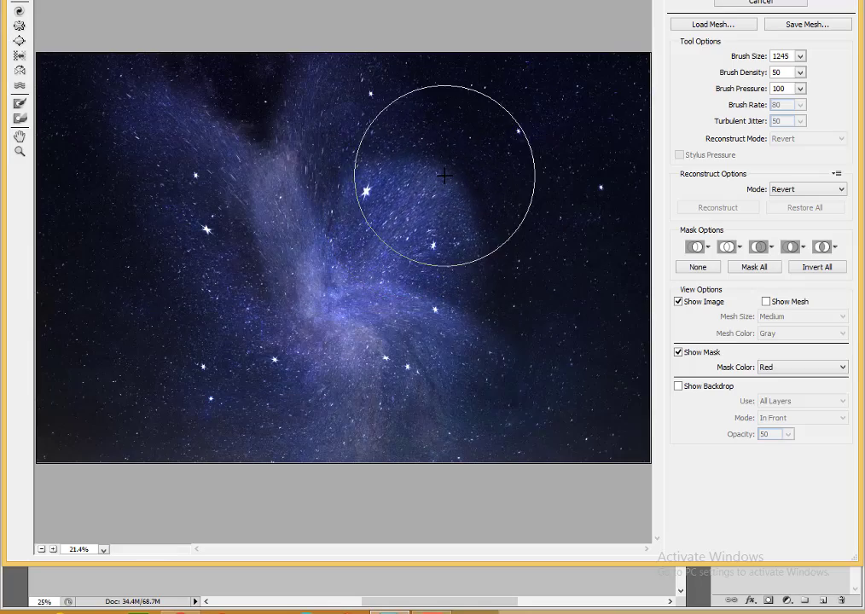
drag(191, 230, 169, 434)
drag(390, 208, 407, 215)
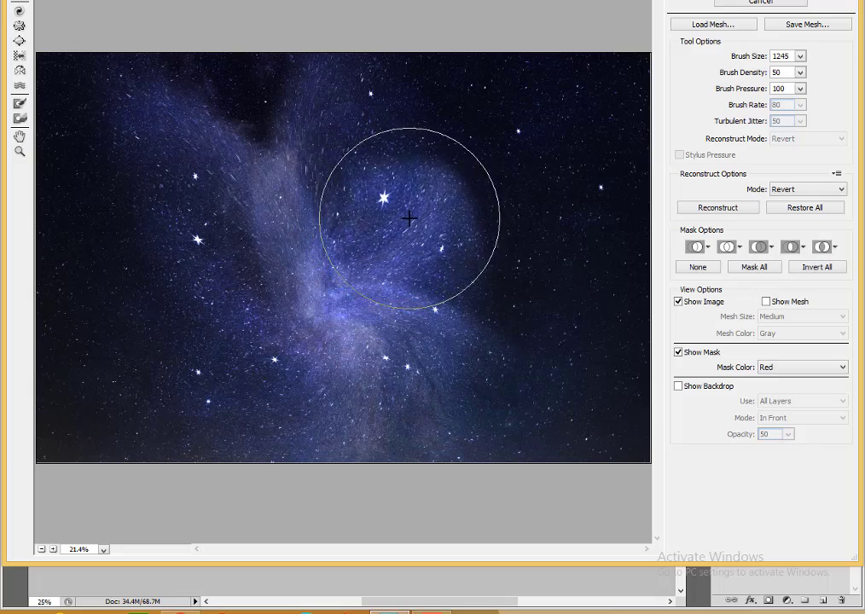
drag(222, 170, 142, 85)
key(ctrl+minus)
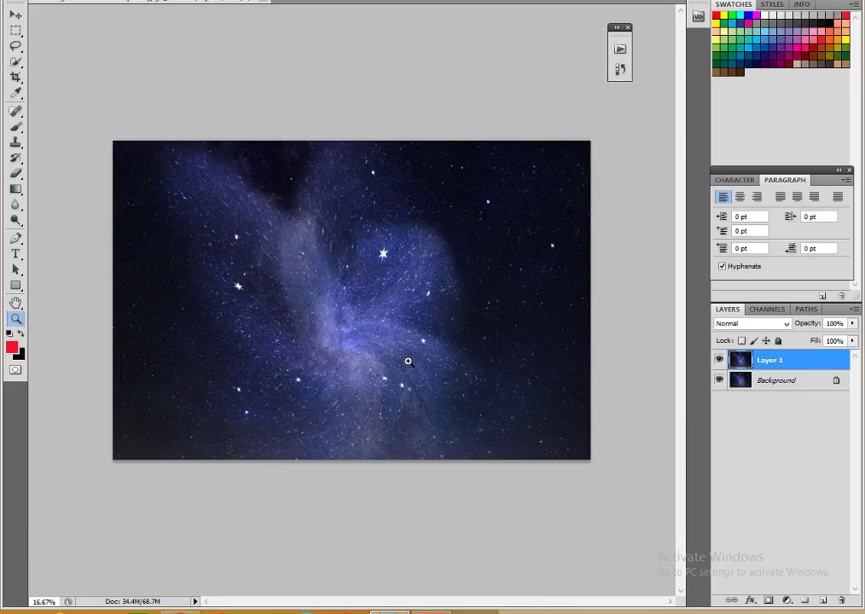
Step: Liquify the nebula again, sweeping it down and right into a curl
click(192, 1)
click(232, 35)
mouse_move(338, 281)
mouse_down()
mouse_move(366, 351)
mouse_move(430, 359)
mouse_move(453, 352)
mouse_up()
key(Return)
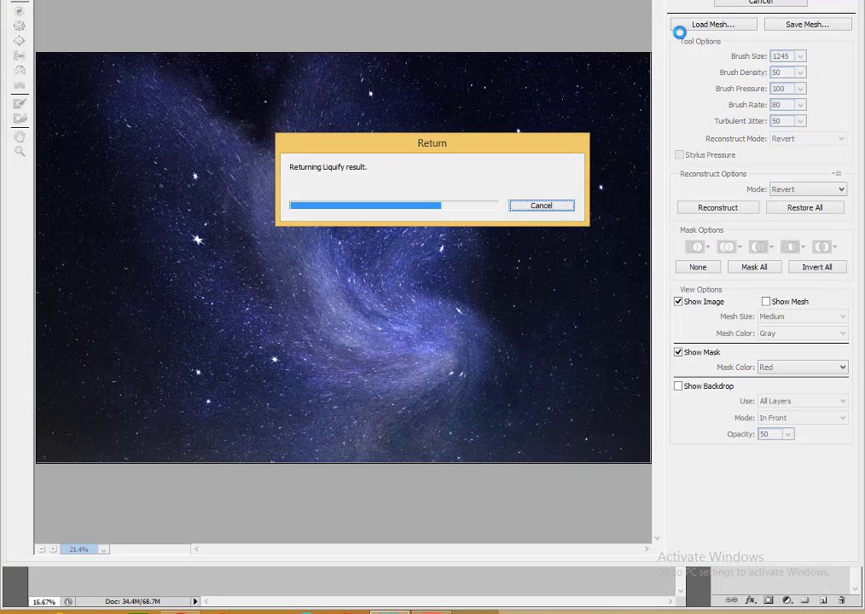
key(ctrl+z)
right_click(316, 281)
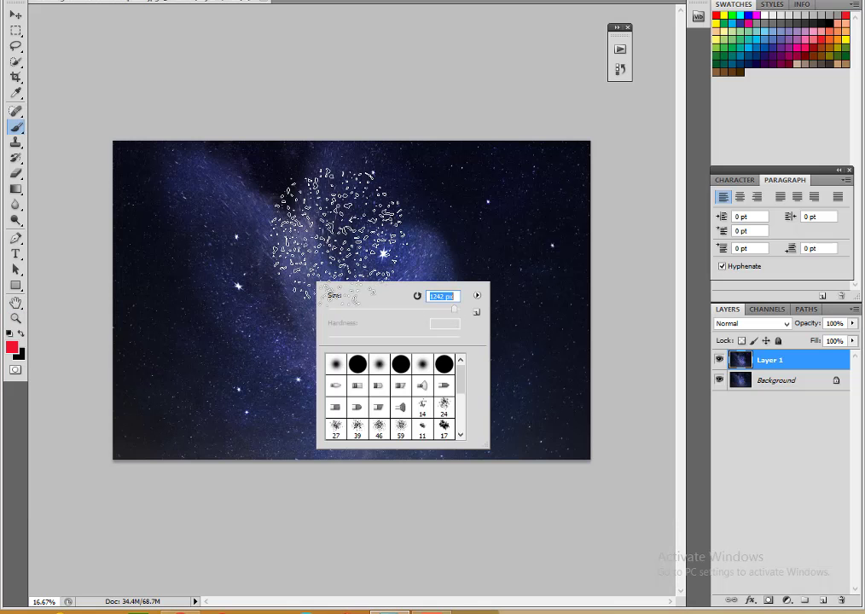
Step: Burn the faint nebula haze along the right edge and upper-left band with a toning brush
click(15, 220)
click(60, 219)
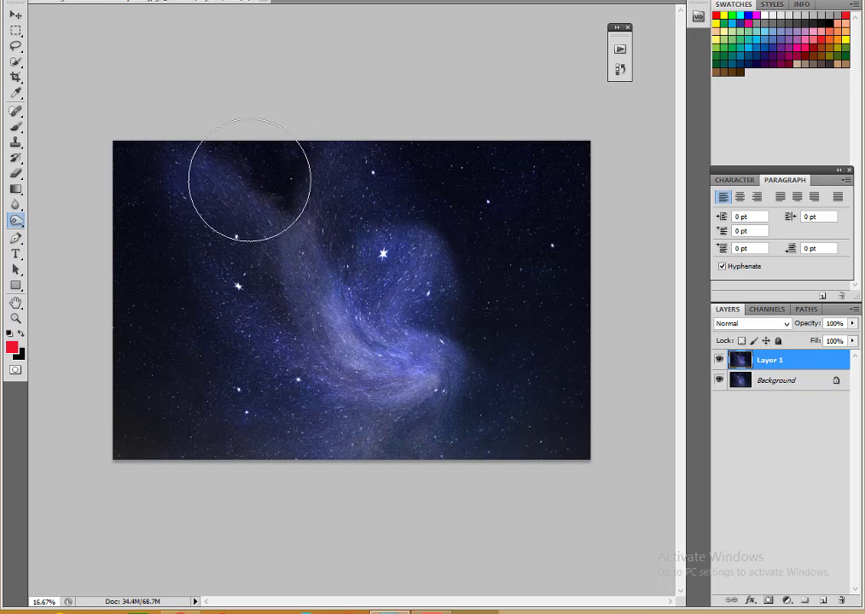
drag(444, 324, 463, 249)
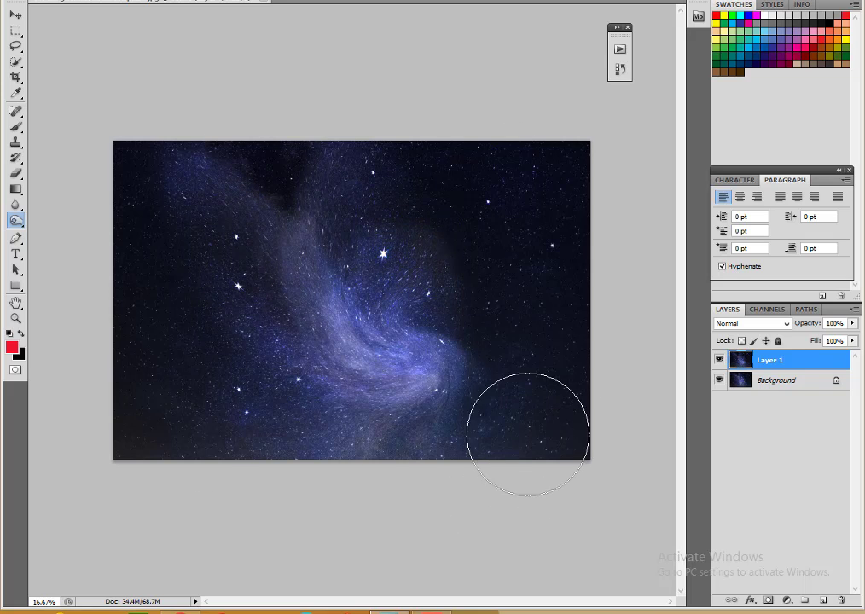
drag(321, 456, 290, 257)
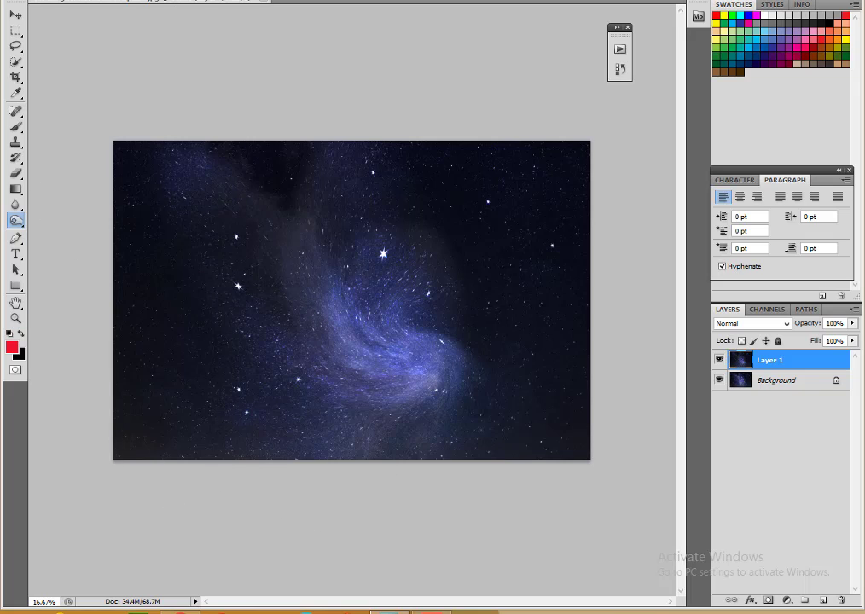
key(ctrl+shift+x)
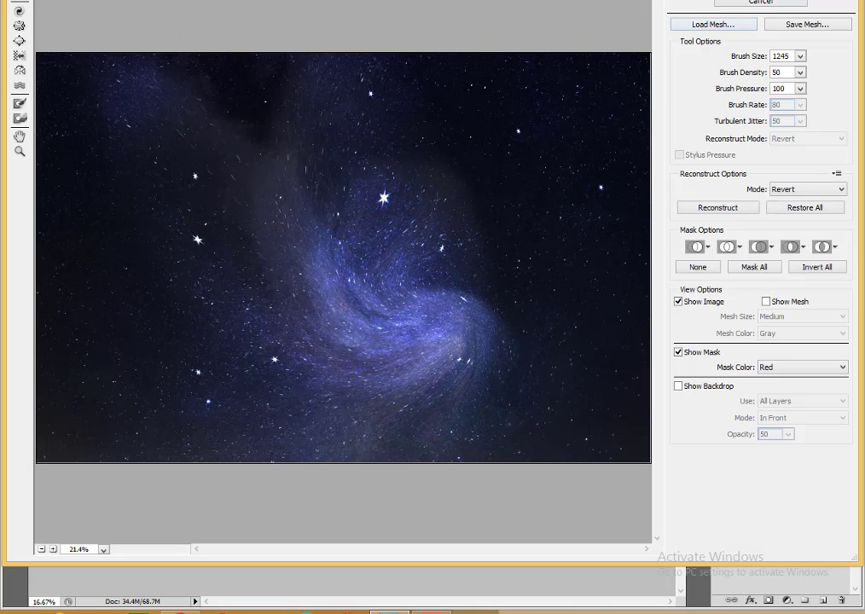
Step: Blend the swirled patch's hard edges into the sky with a large soft eraser
key(Escape)
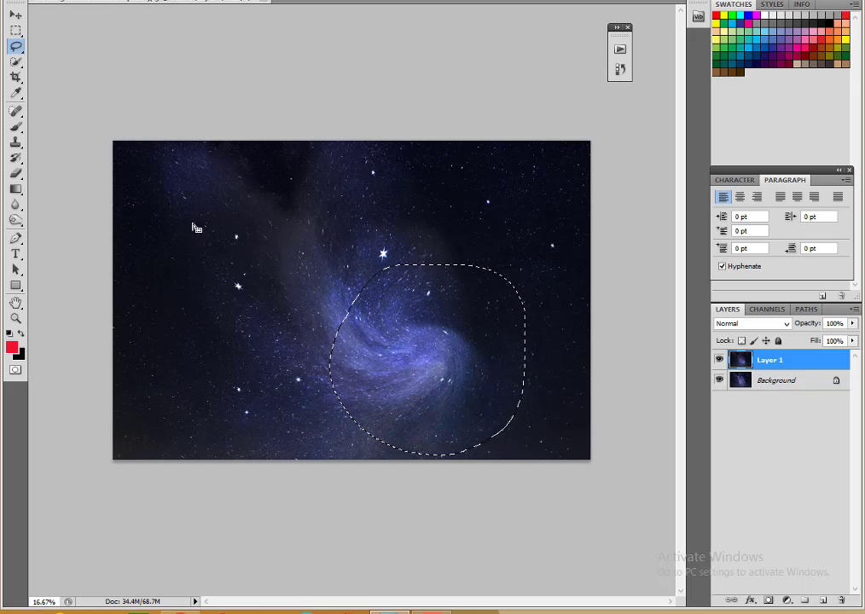
right_click(284, 213)
drag(307, 282, 440, 376)
drag(341, 179, 500, 314)
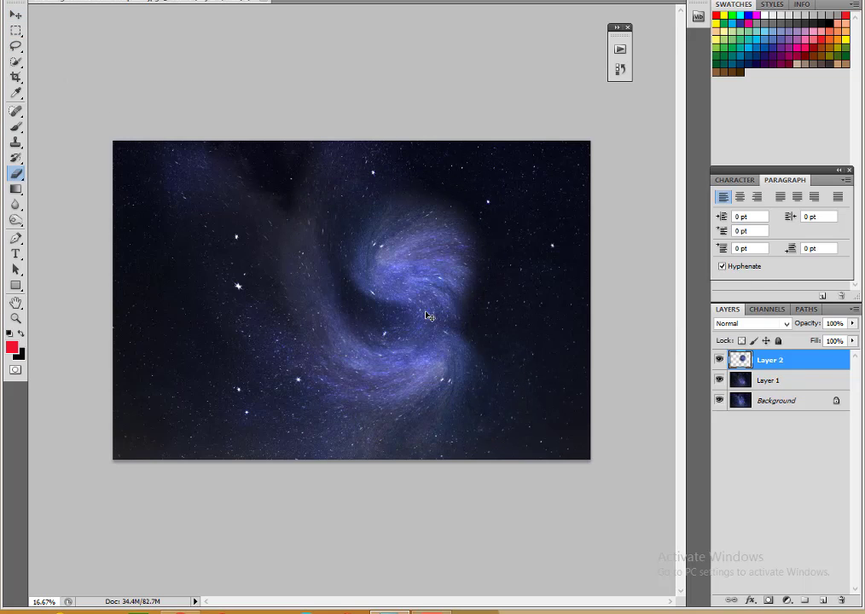
Step: Darken the swirl with Levels, enlarge it, move it to the right side, and set Screen blending
key(ctrl+l)
drag(595, 240, 607, 239)
click(718, 114)
key(ctrl+t)
drag(517, 402, 569, 419)
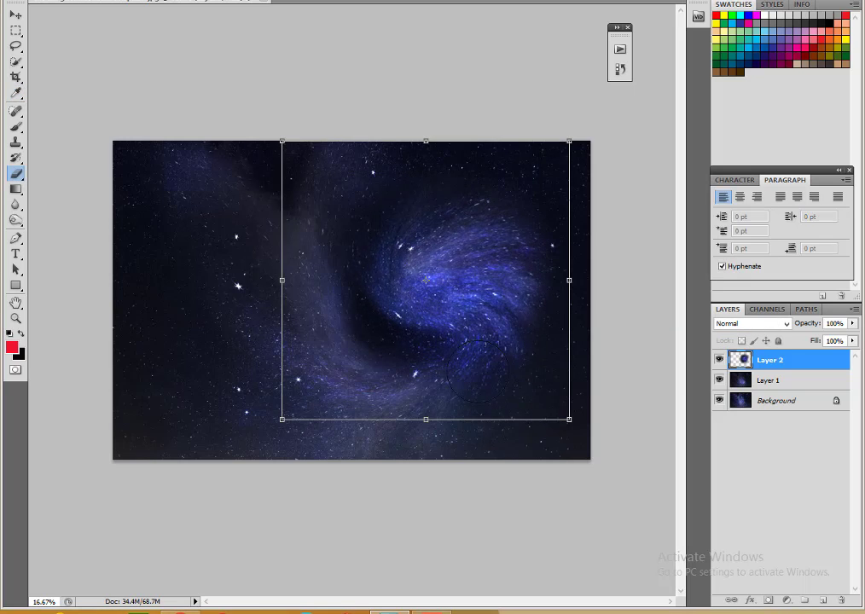
key(Return)
key(v)
drag(446, 297, 505, 280)
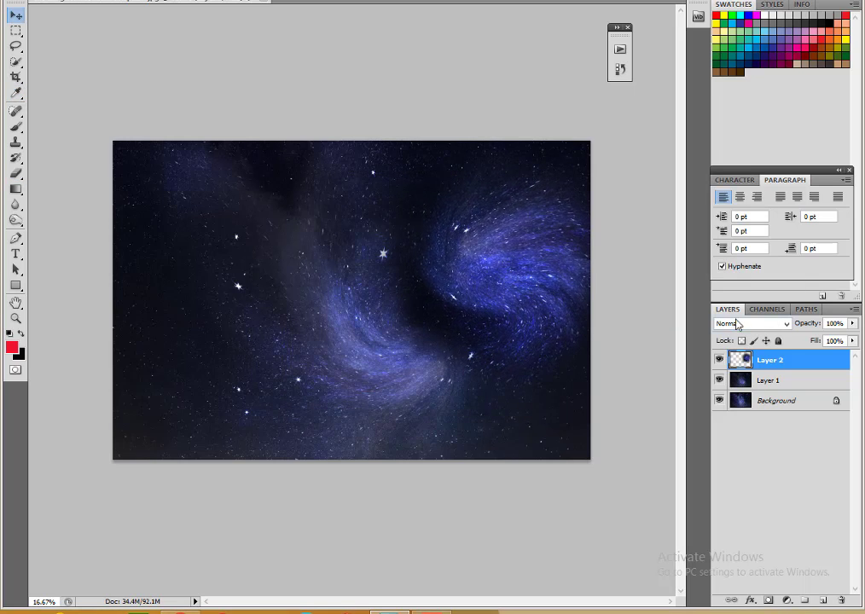
click(739, 325)
Step: Place a swirl copy on the left at 34% fill, rotated and scaled up
drag(412, 240, 178, 271)
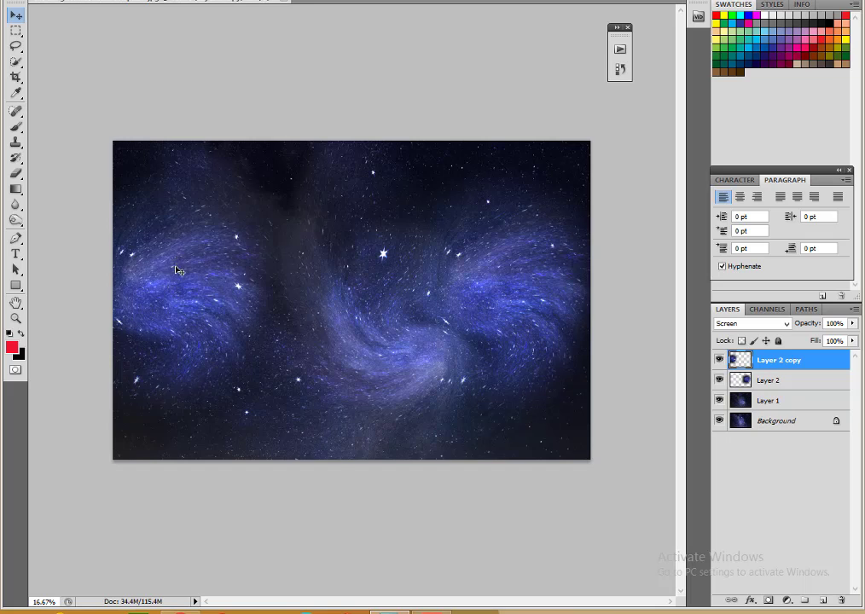
key(ctrl+t)
drag(347, 484, 294, 419)
key(Escape)
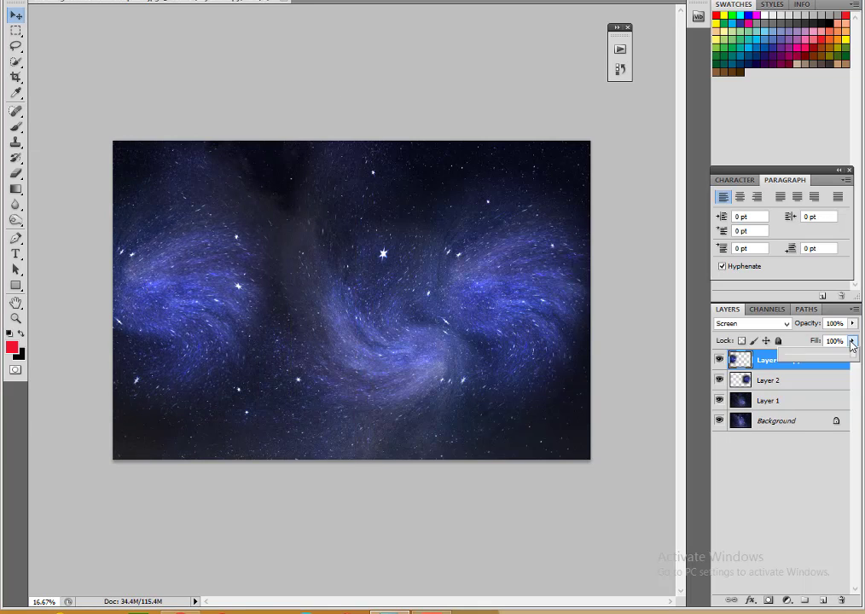
drag(851, 345, 802, 353)
key(ctrl+t)
drag(369, 410, 353, 318)
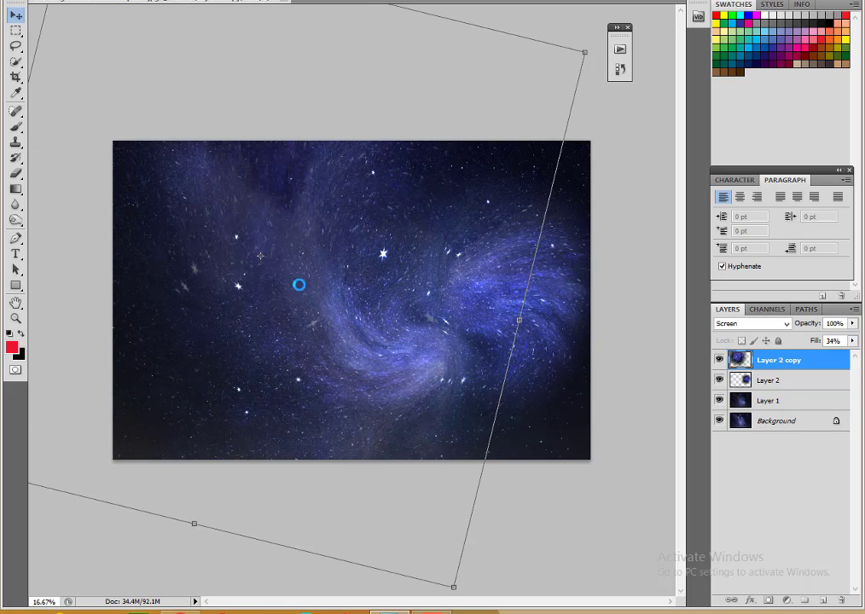
key(ctrl+j)
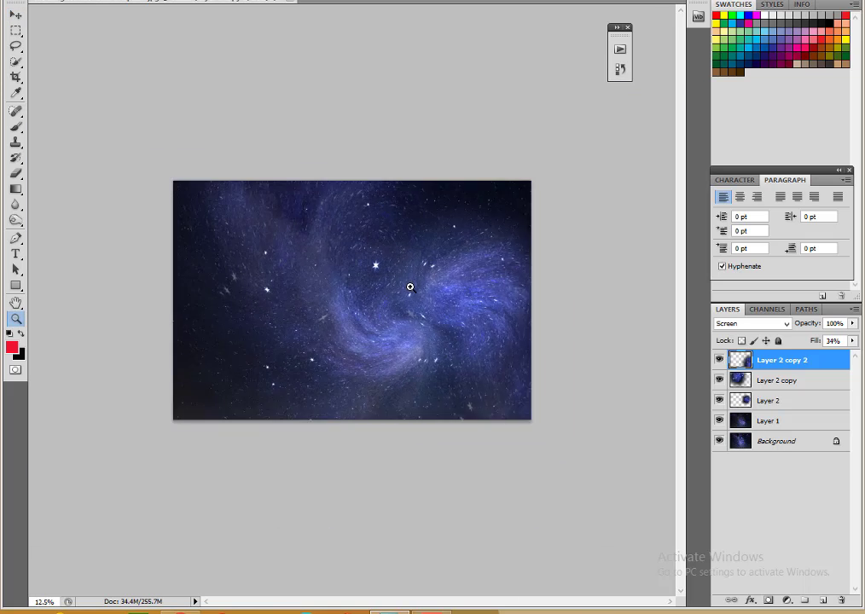
click(15, 221)
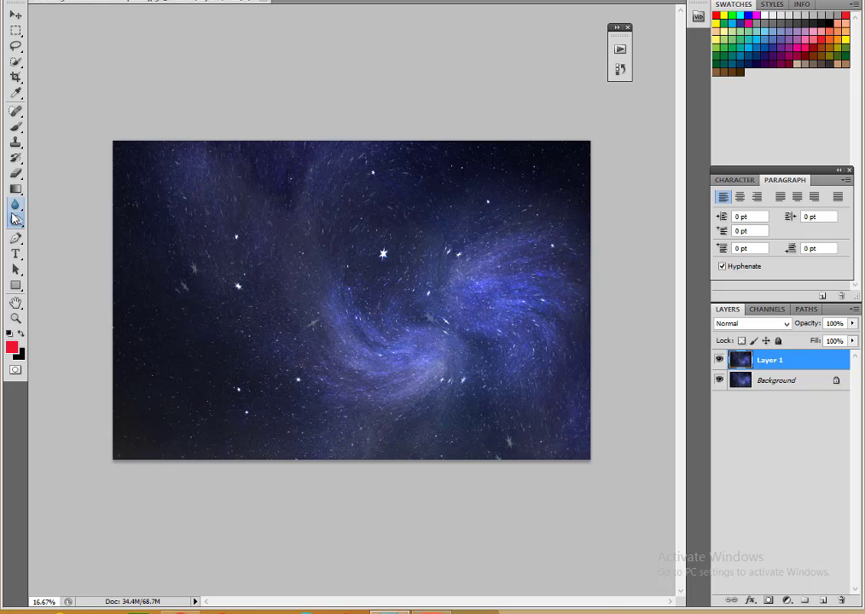
Step: Brighten the galaxy arm down to the lower swirl with a smaller Dodge brush
click(59, 219)
right_click(300, 251)
key(Escape)
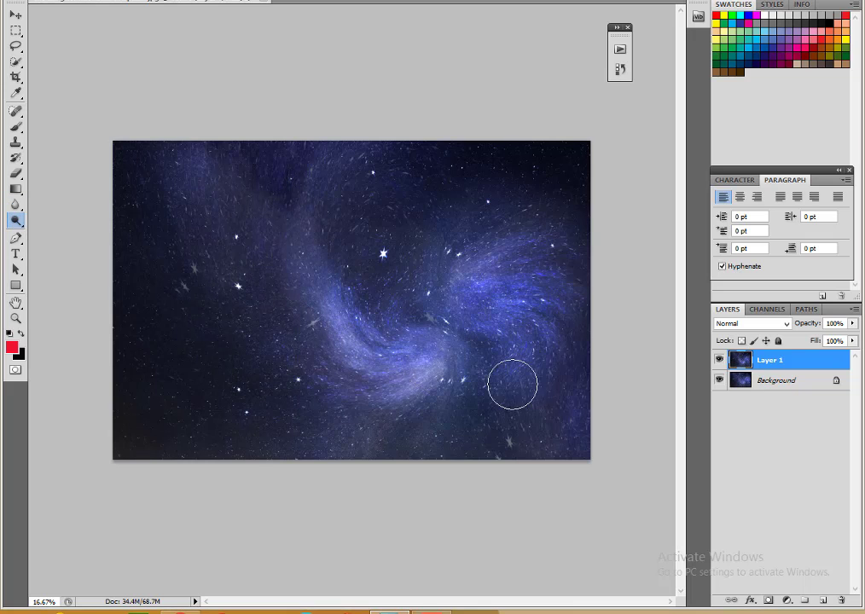
right_click(514, 256)
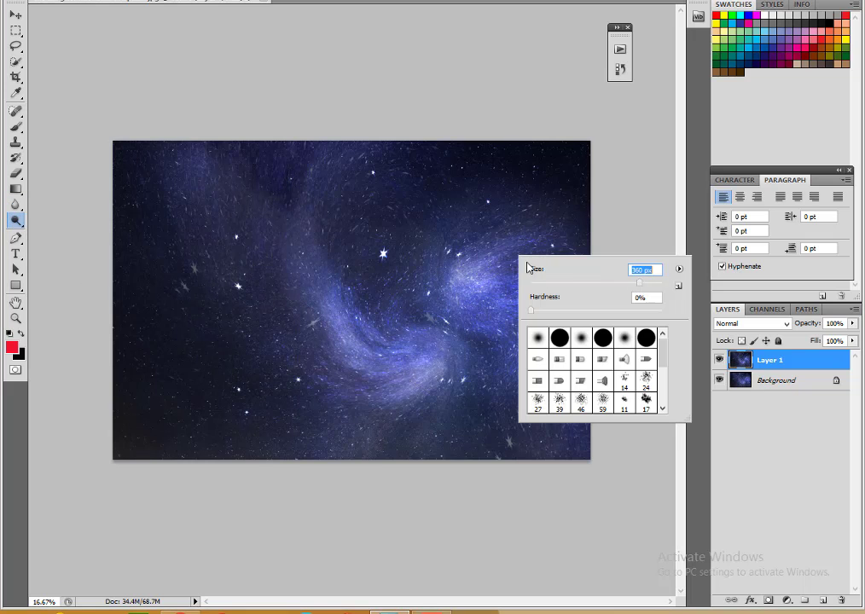
click(481, 293)
drag(294, 174, 344, 365)
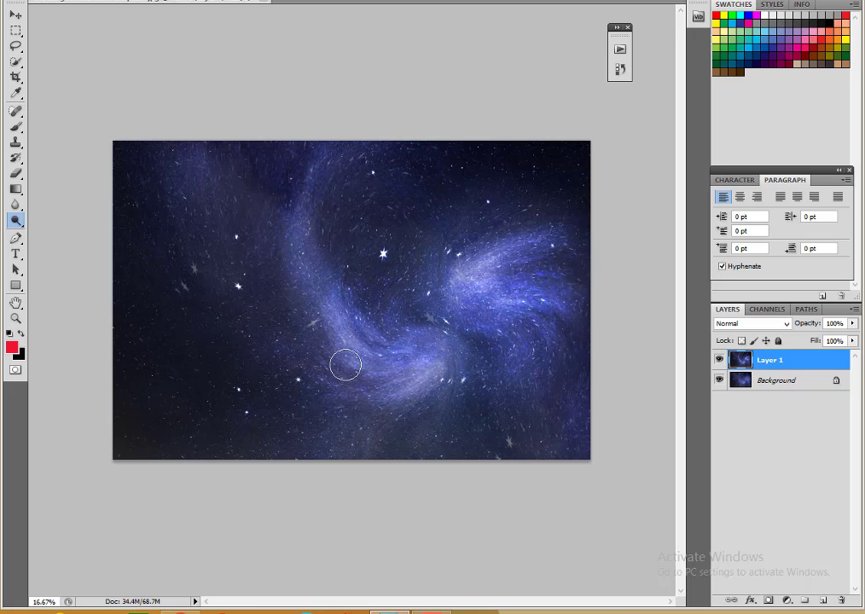
Step: Duplicate the whole image as a copy named 234
key(z)
alt+click(409, 323)
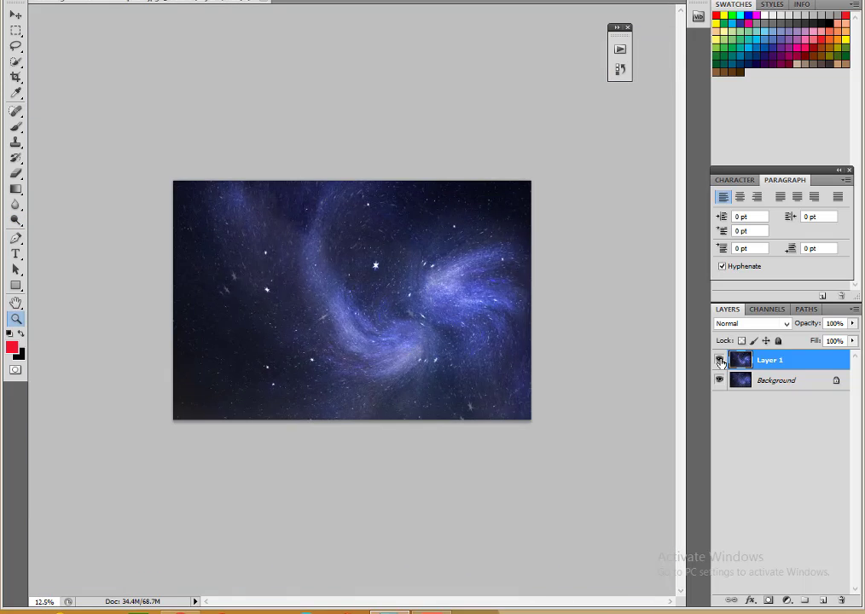
click(433, 336)
right_click(64, 2)
click(115, 136)
text(234)
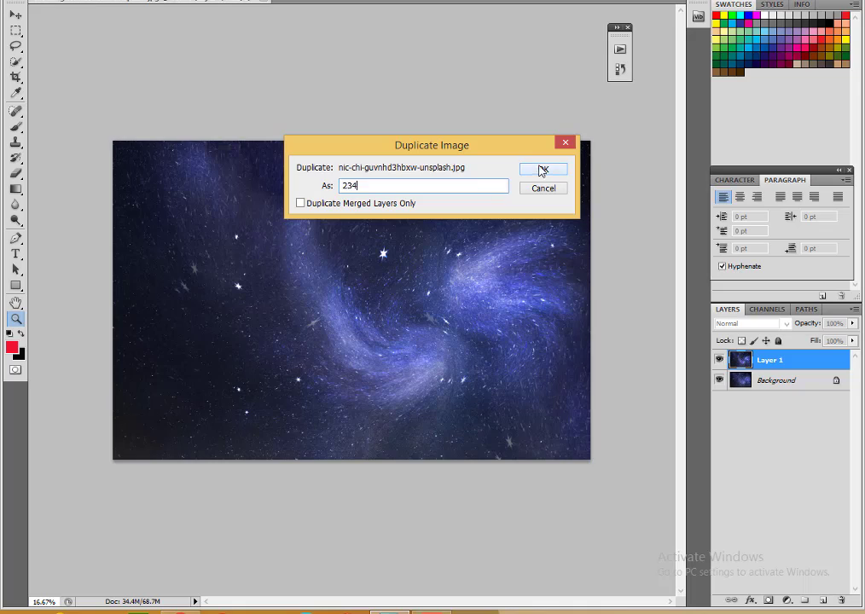
Step: On the 234 duplicate, liquify the nebula into a tighter S-swirl with a streak up the right edge
click(541, 171)
click(192, 2)
click(220, 36)
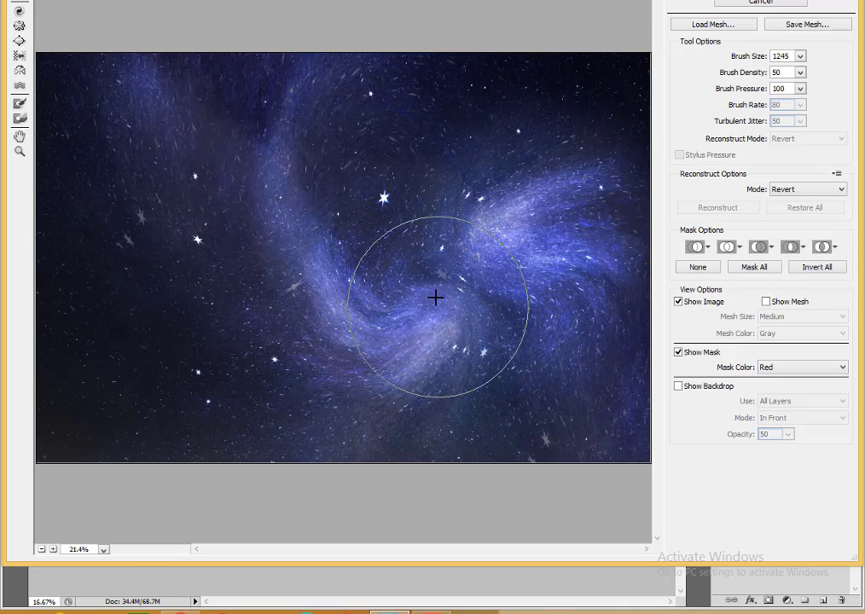
mouse_move(435, 297)
mouse_down()
mouse_move(384, 229)
mouse_move(398, 269)
mouse_move(417, 249)
mouse_move(251, 272)
mouse_up()
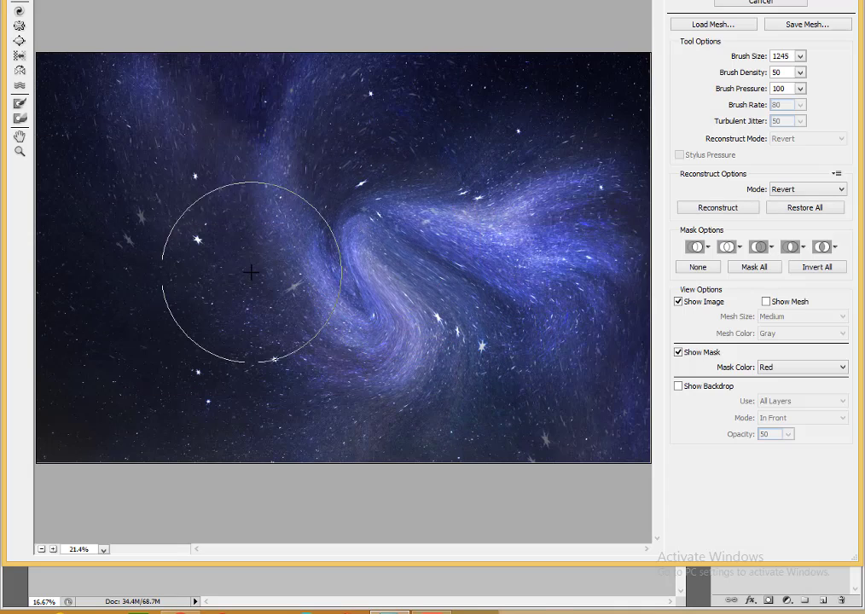
key(ctrl+alt+z)
key(ctrl+alt+z)
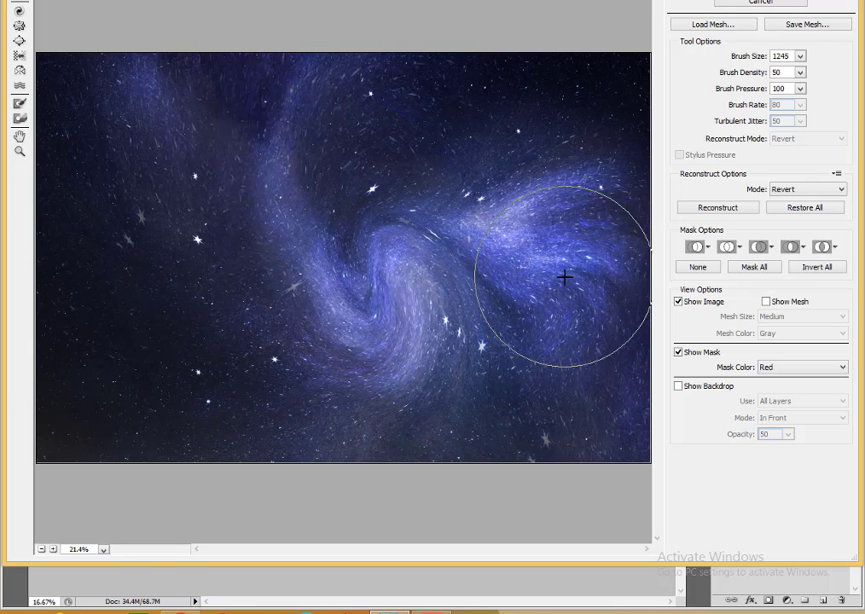
mouse_move(565, 277)
mouse_down()
mouse_move(579, 409)
mouse_move(593, 415)
mouse_move(637, 101)
mouse_move(572, 191)
mouse_up()
mouse_move(257, 147)
mouse_down()
mouse_move(208, 260)
mouse_move(334, 141)
mouse_move(404, 270)
mouse_up()
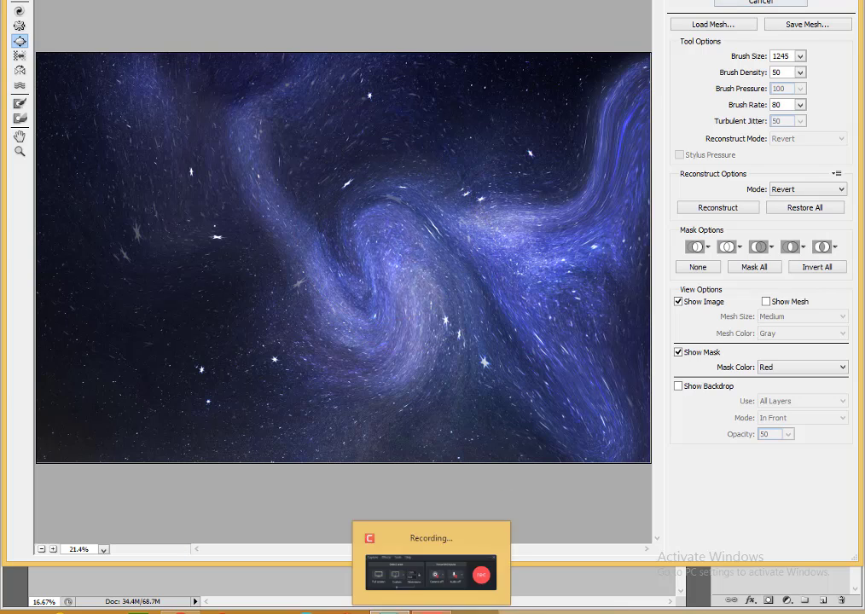
key(Return)
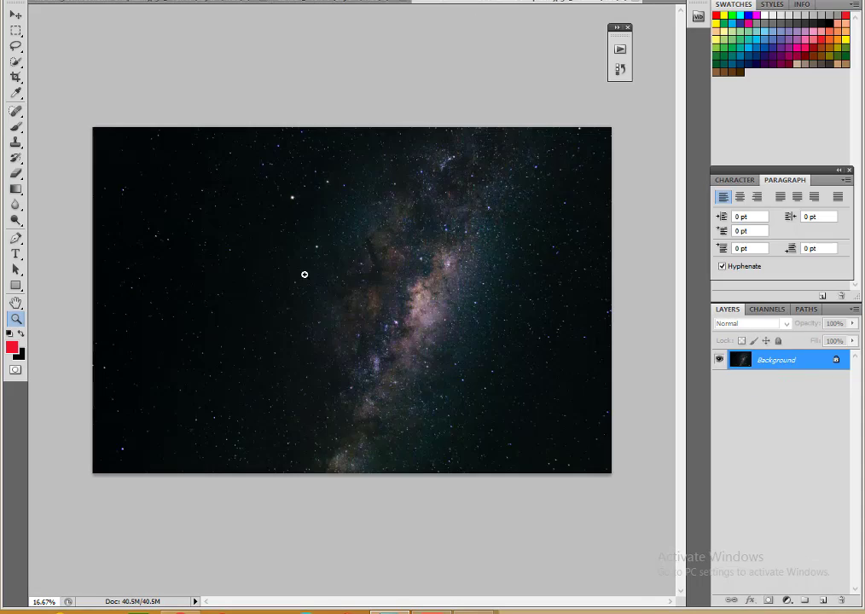
Step: Liquify the Milky Way layer's core upward and erase its hard left edge
click(302, 273)
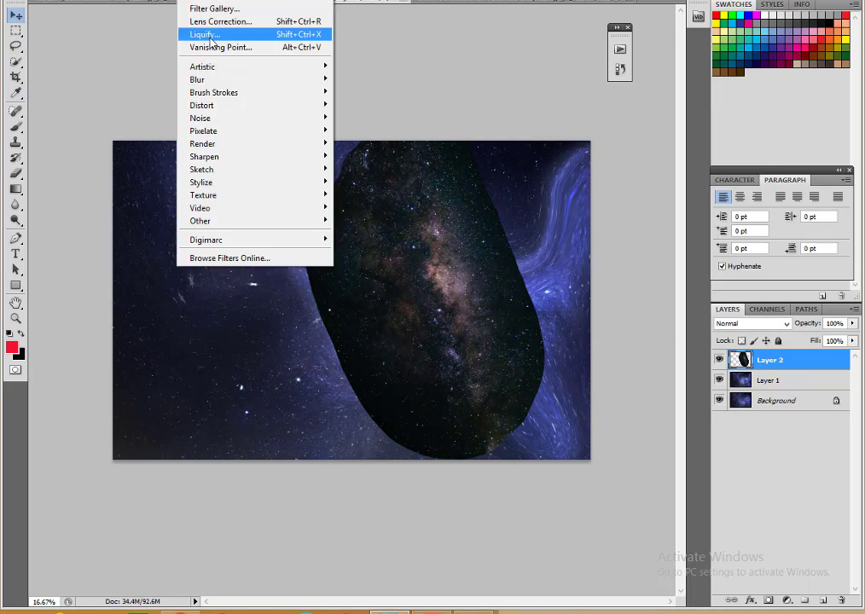
click(210, 36)
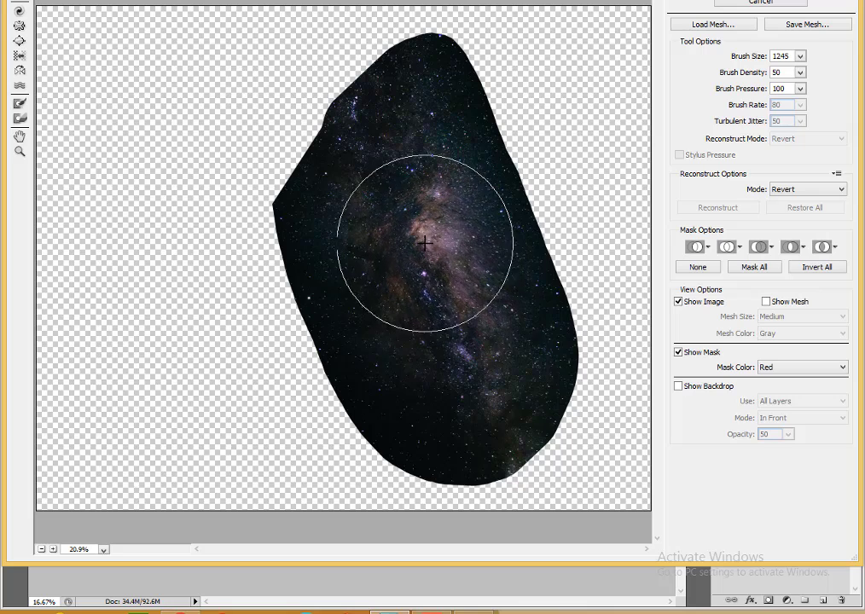
mouse_move(425, 244)
mouse_down()
mouse_move(512, 344)
mouse_move(446, 198)
mouse_move(455, 385)
mouse_up()
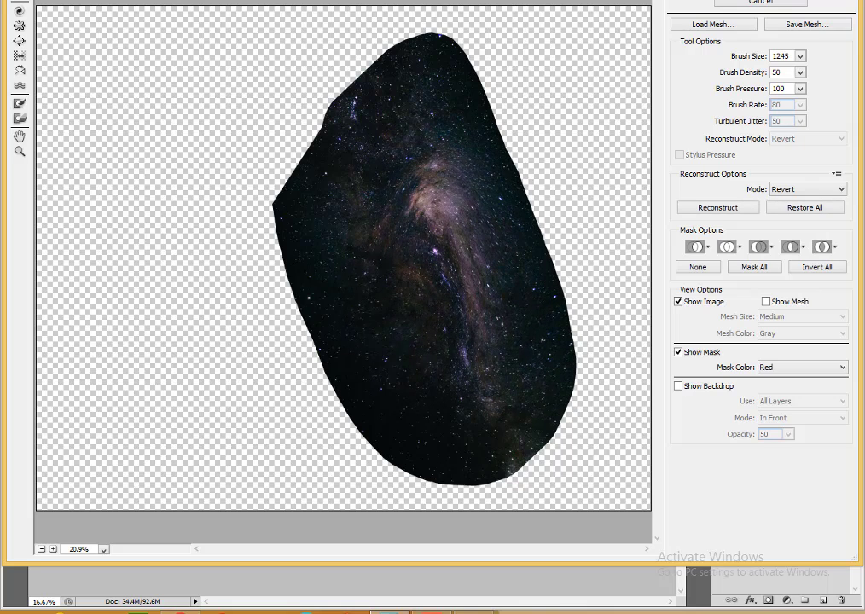
key(Return)
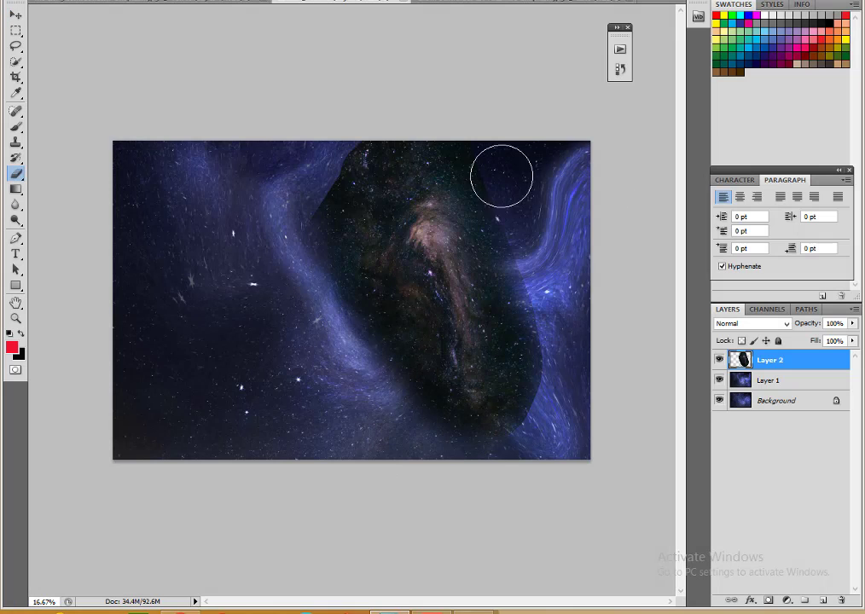
drag(353, 158, 418, 409)
Step: Apply Levels to the Milky Way layer with midtones 1.72 and output white 209
key(ctrl+l)
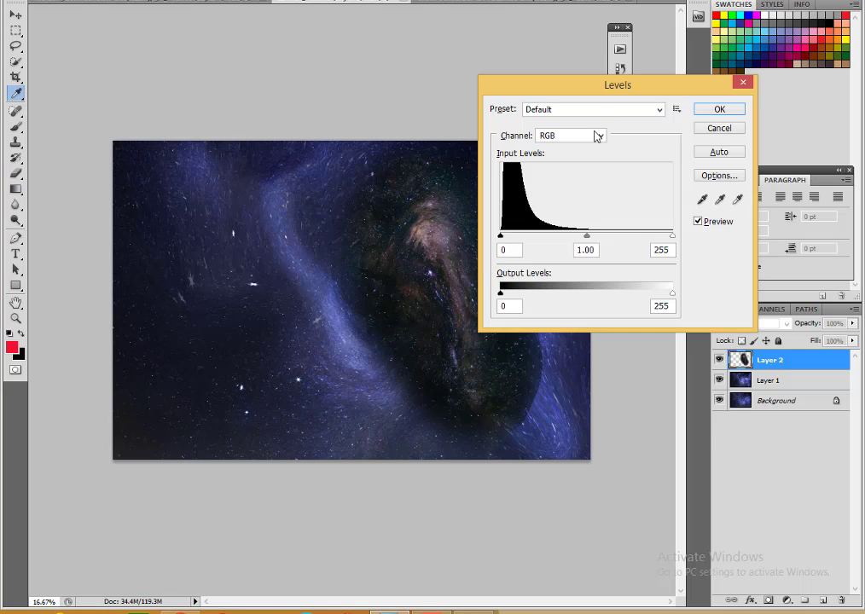
drag(614, 85, 709, 92)
drag(682, 243, 650, 244)
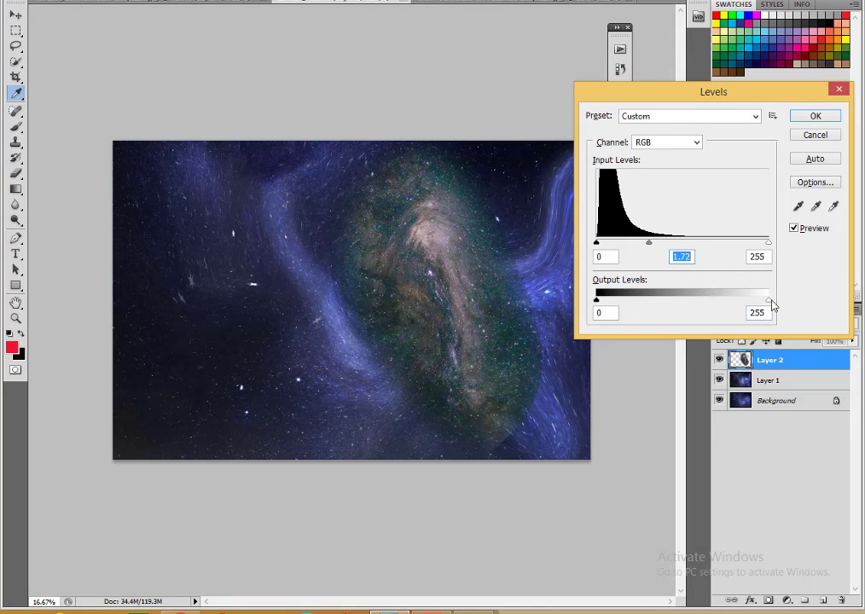
mouse_move(771, 305)
mouse_down()
mouse_move(720, 301)
mouse_move(737, 301)
mouse_up()
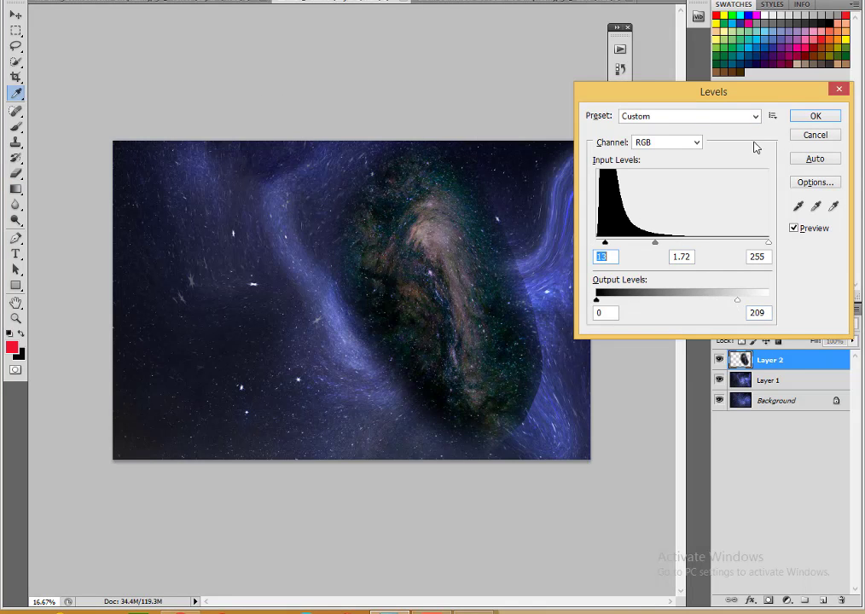
click(815, 115)
Step: Browse Layer 2's blend modes, then settle on Normal
click(746, 323)
scroll(741, 329, down, 3)
scroll(741, 329, down, 3)
scroll(741, 333, up, 2)
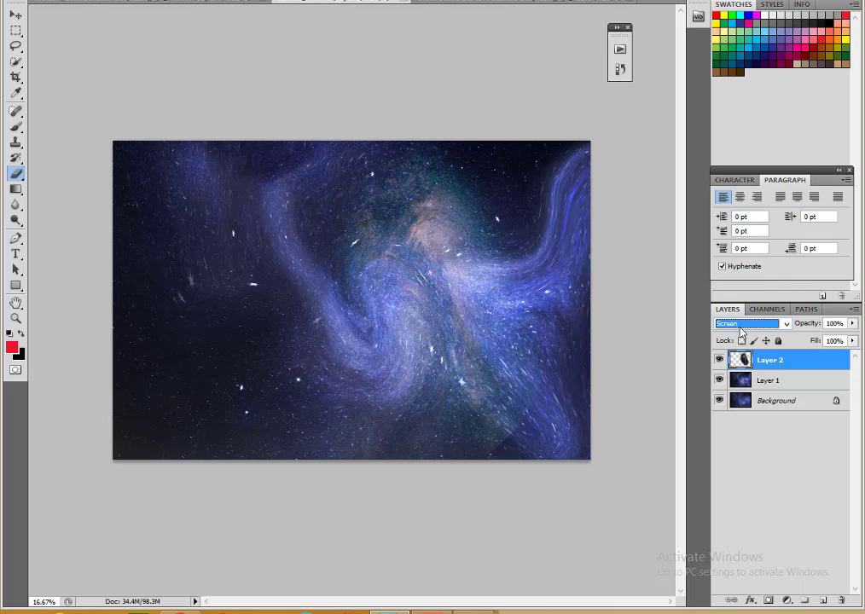
scroll(741, 333, up, 2)
scroll(741, 332, up, 2)
scroll(741, 333, up, 2)
scroll(739, 325, down, 2)
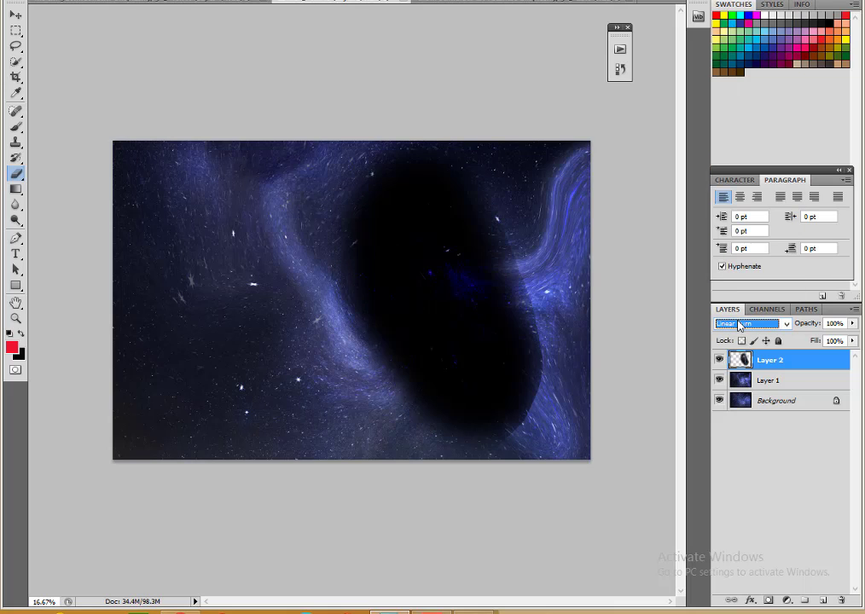
scroll(739, 325, down, 4)
scroll(739, 325, down, 4)
scroll(740, 325, down, 3)
scroll(739, 325, up, 9)
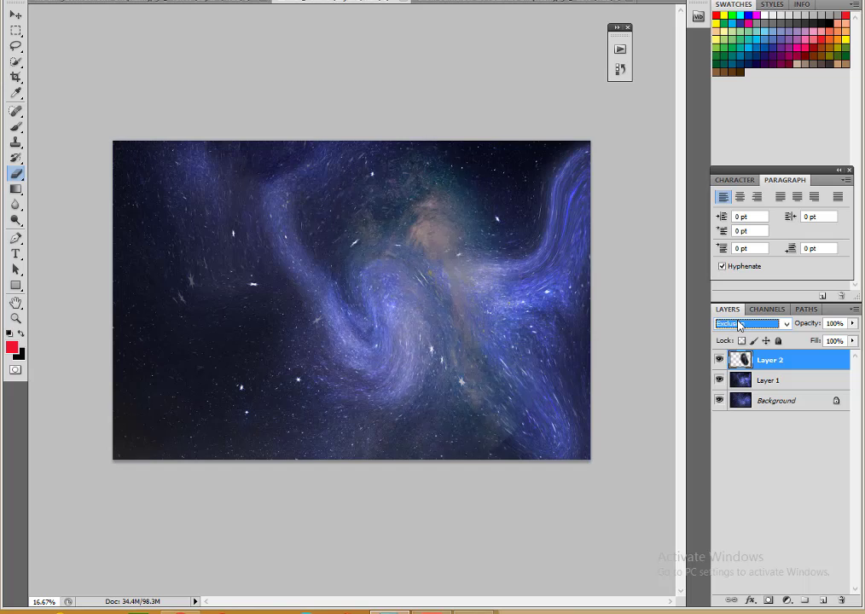
key(v)
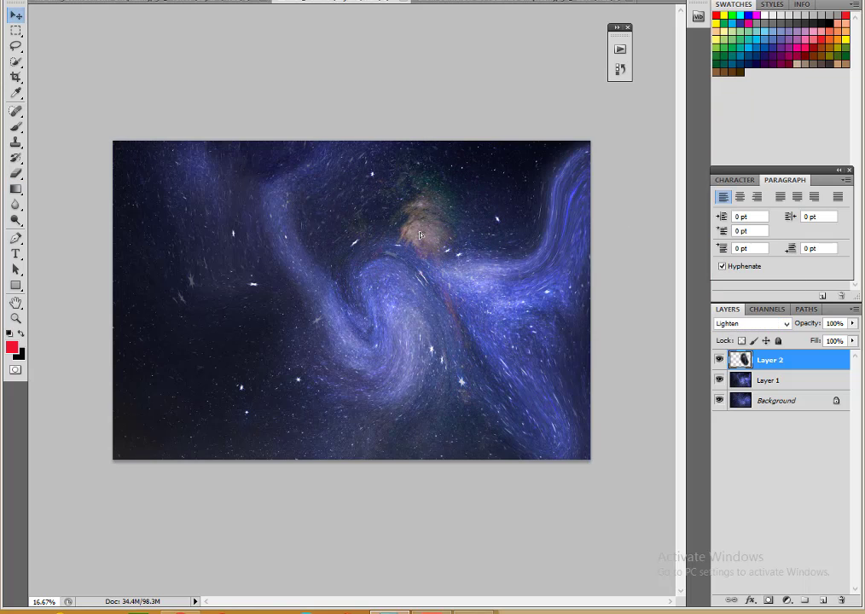
click(751, 323)
click(750, 5)
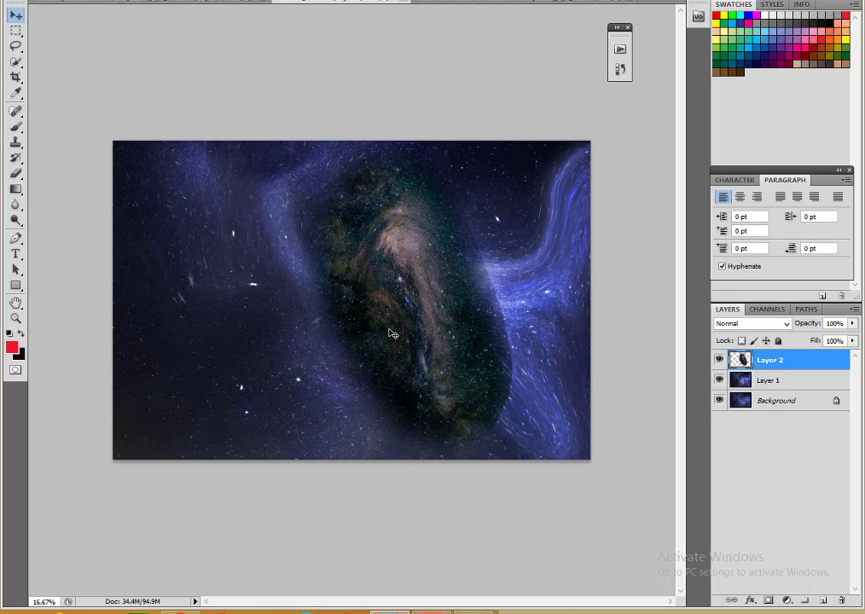
Step: Give Layer 2's Milky Way patch more contrast with an S-shaped Curves adjustment
click(98, 0)
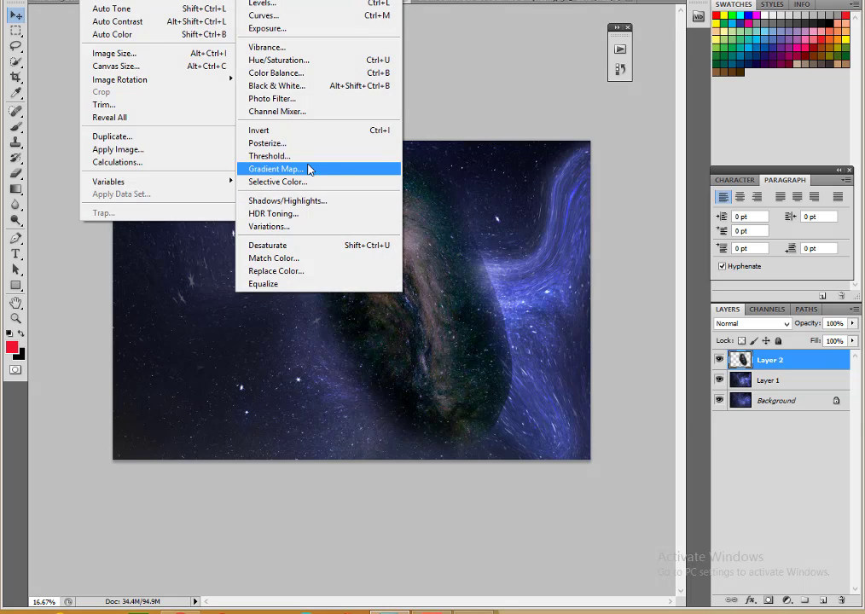
click(264, 15)
drag(721, 237, 721, 225)
drag(672, 256, 679, 286)
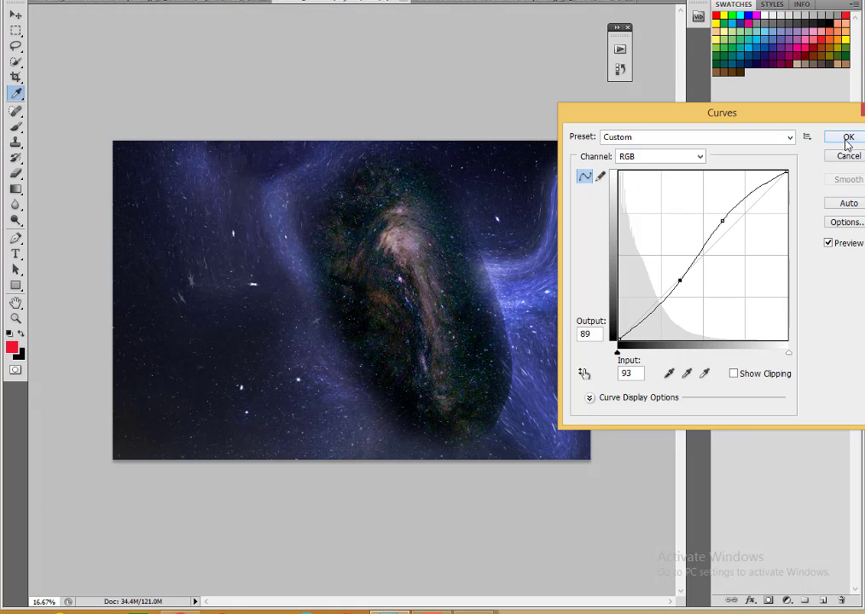
click(848, 136)
Step: Warm the galaxy patch toward red and pink with Color Balance
key(ctrl+u)
key(Return)
key(ctrl+b)
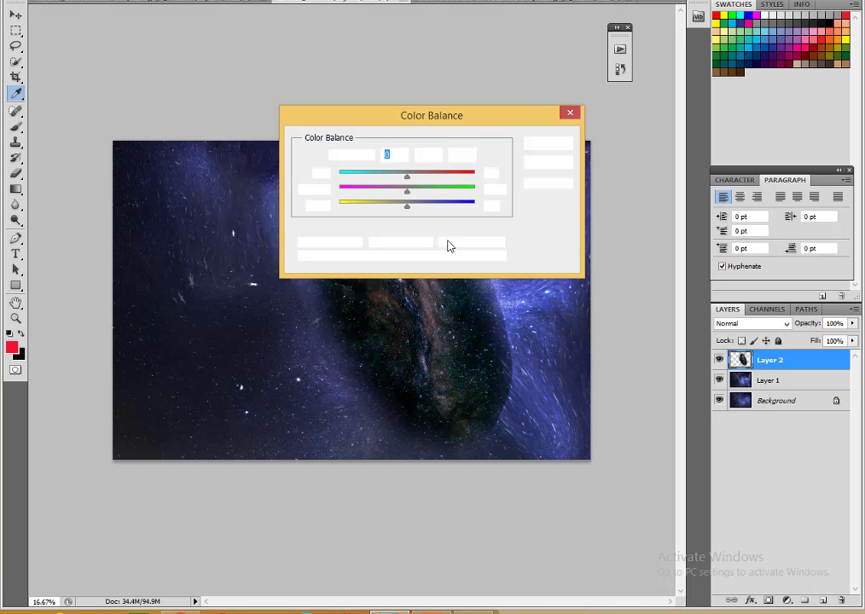
mouse_move(192, 110)
mouse_down()
mouse_move(216, 112)
mouse_move(190, 110)
mouse_move(203, 81)
mouse_up()
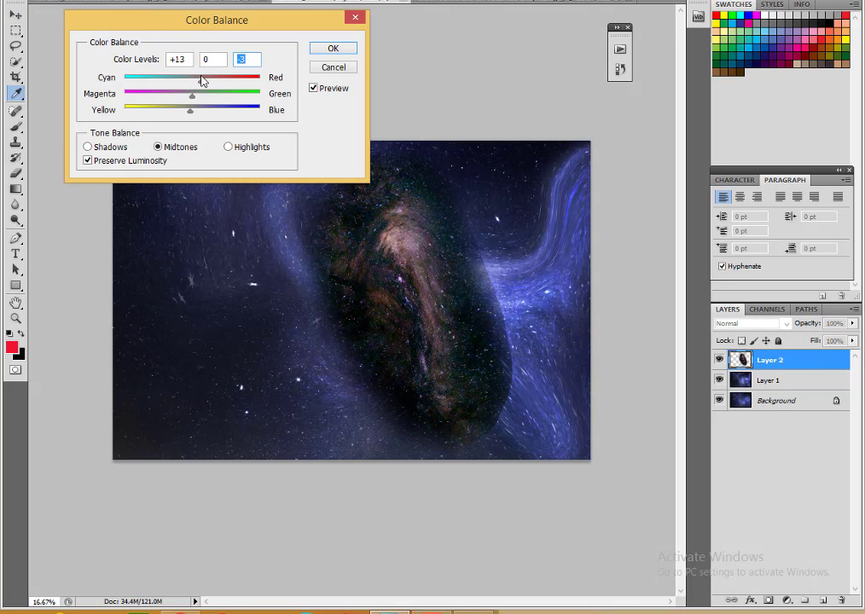
key(Return)
Step: Brighten the patch's midtones with Levels, then rotate it diagonally toward the upper left
key(ctrl+l)
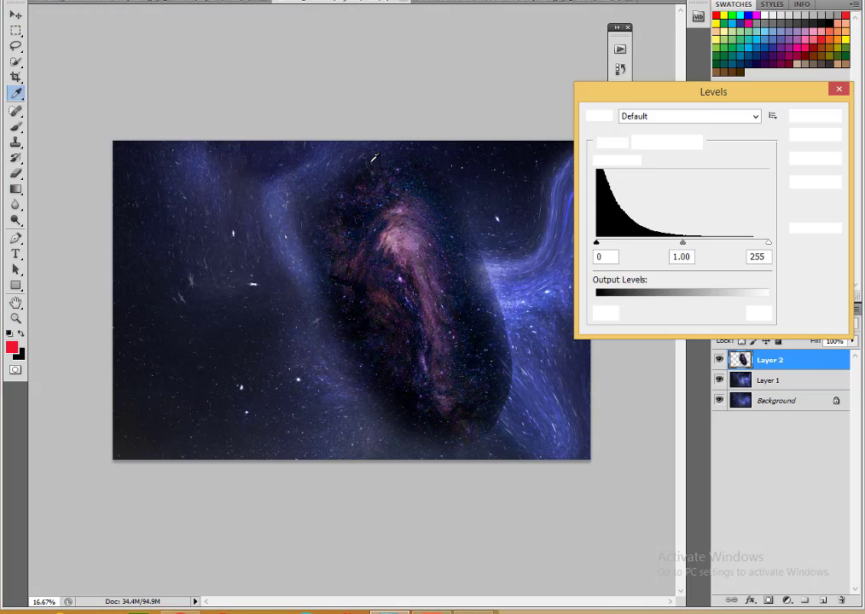
drag(683, 238, 646, 245)
click(712, 120)
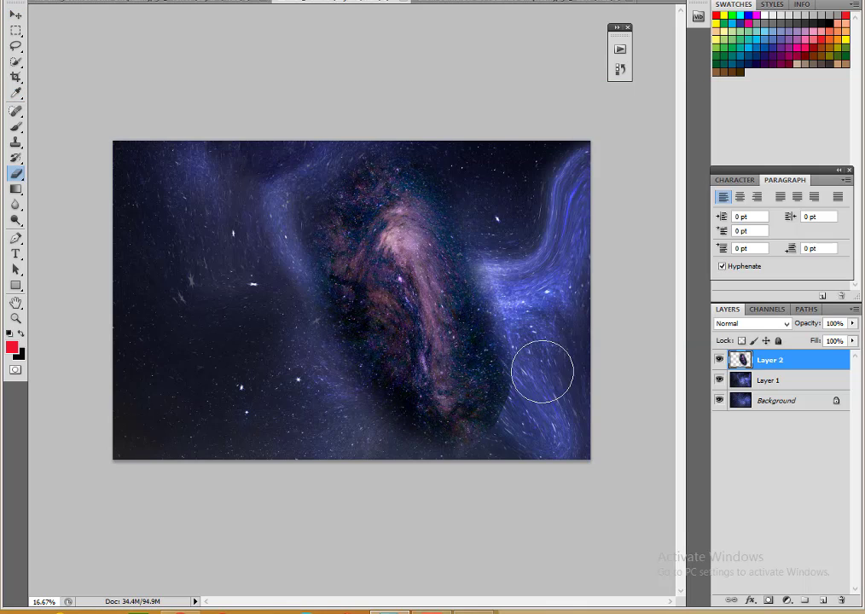
key(ctrl+t)
mouse_move(293, 332)
mouse_down()
mouse_move(264, 37)
mouse_move(530, 95)
mouse_move(630, 358)
mouse_move(522, 358)
mouse_move(429, 298)
mouse_move(431, 309)
mouse_move(139, 170)
mouse_move(133, 134)
mouse_move(164, 43)
mouse_up()
Step: Commit the rotation, then duplicate the galaxy and rotate and distort the copy
key(Return)
key(b)
key(ctrl+j)
key(ctrl+t)
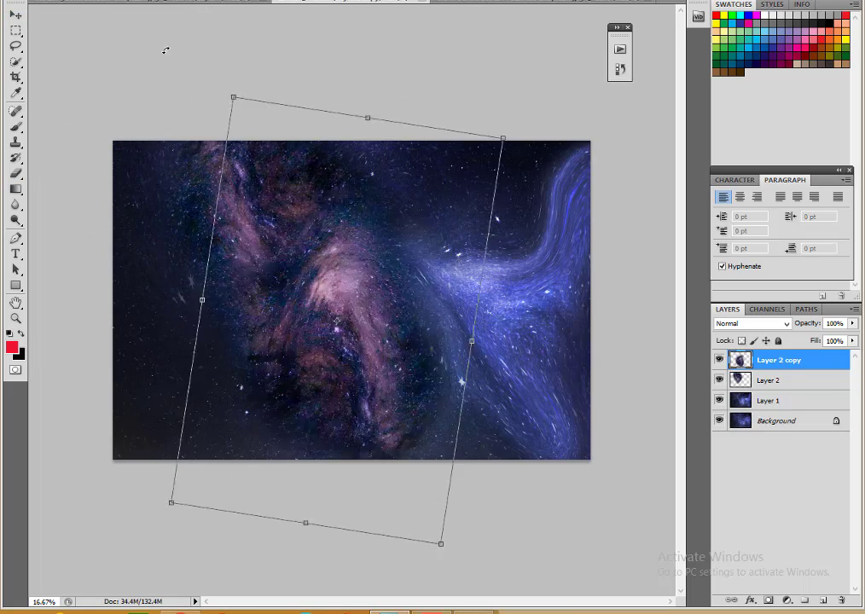
drag(232, 95, 260, 166)
mouse_move(501, 137)
mouse_down()
mouse_move(535, 199)
mouse_move(460, 247)
mouse_up()
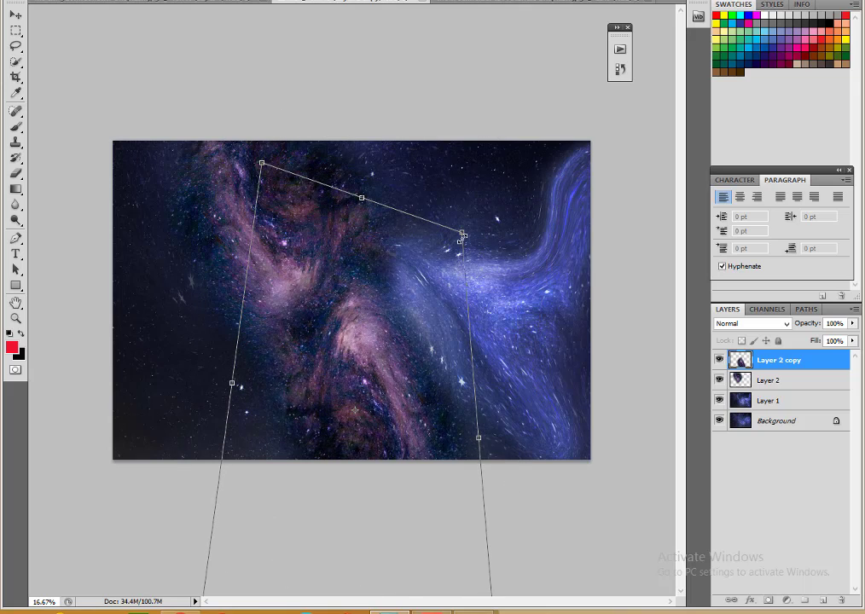
key(Return)
Step: Darken Layer 1's base purple with Levels and tint it toward red with Color Balance
key(alt+bracketleft)
key(alt+bracketleft)
key(ctrl+l)
drag(682, 243, 701, 246)
key(Return)
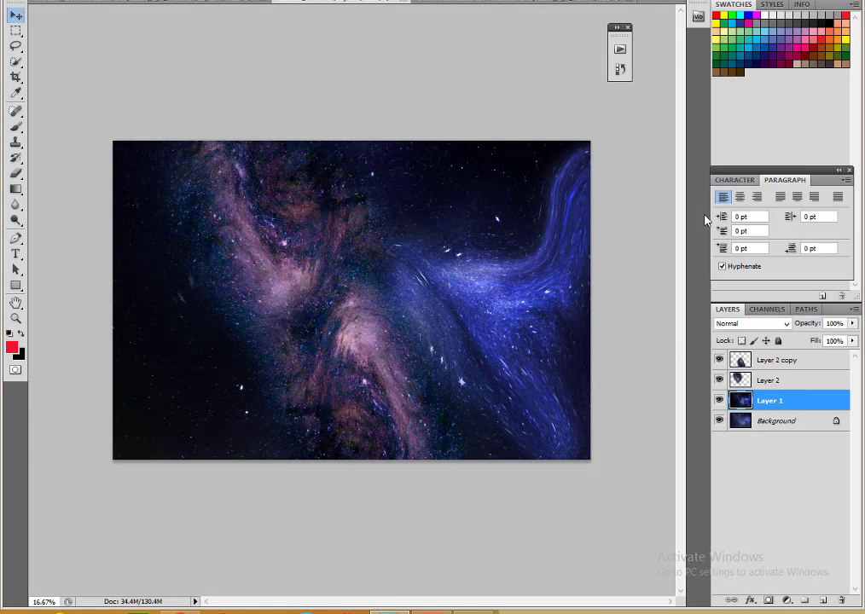
key(ctrl+b)
drag(192, 80, 243, 79)
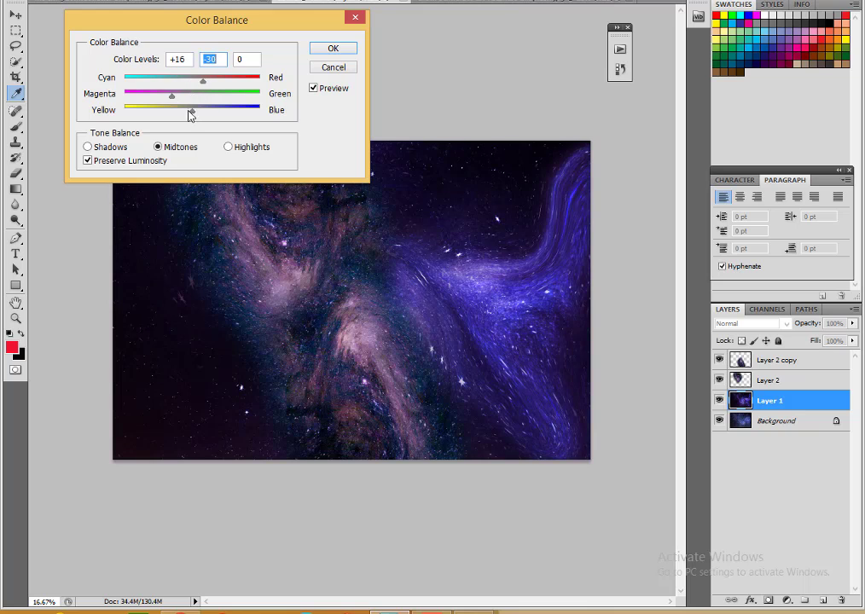
key(Return)
Step: Darken Layer 2's midtones with Levels
key(alt+bracketright)
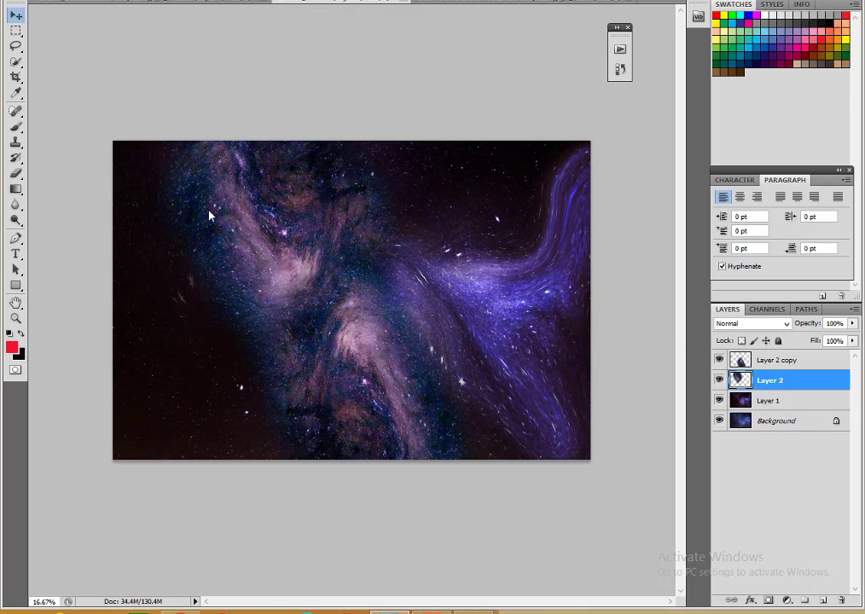
key(ctrl+l)
drag(683, 243, 700, 243)
click(815, 126)
Step: Rotate Layer 2 copy further across the image
key(alt+bracketright)
key(alt+bracketleft)
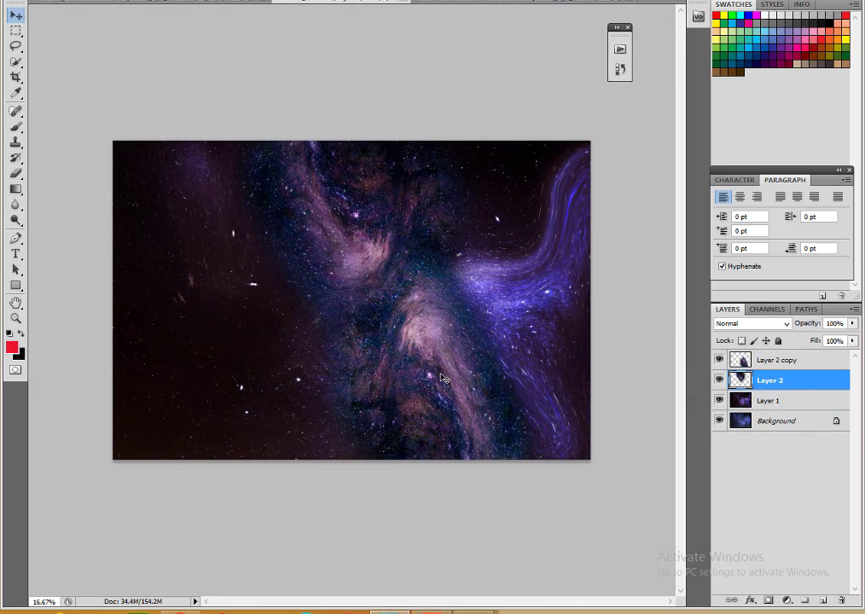
key(alt+bracketright)
key(ctrl+t)
mouse_move(532, 201)
mouse_down()
mouse_move(530, 341)
mouse_move(266, 270)
mouse_up()
key(Return)
Step: Add Layer 2 copy 2, shrunk, moved onto the galaxy's right side and rotated
key(ctrl+j)
key(ctrl+t)
drag(366, 535, 202, 263)
drag(158, 184, 492, 325)
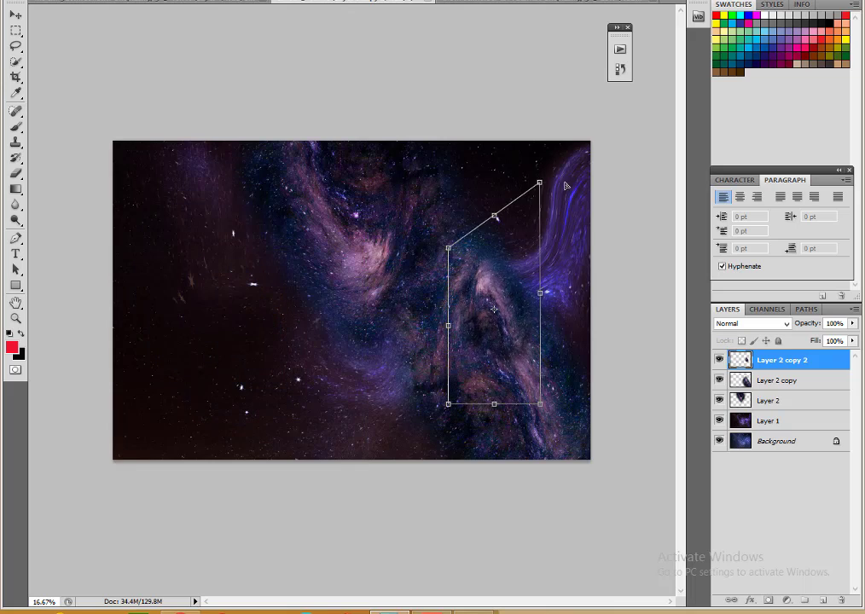
drag(546, 414, 583, 361)
key(Return)
Step: Add Layer 2 copy 3, moved to the upper right with its corners distorted
key(ctrl+j)
key(ctrl+t)
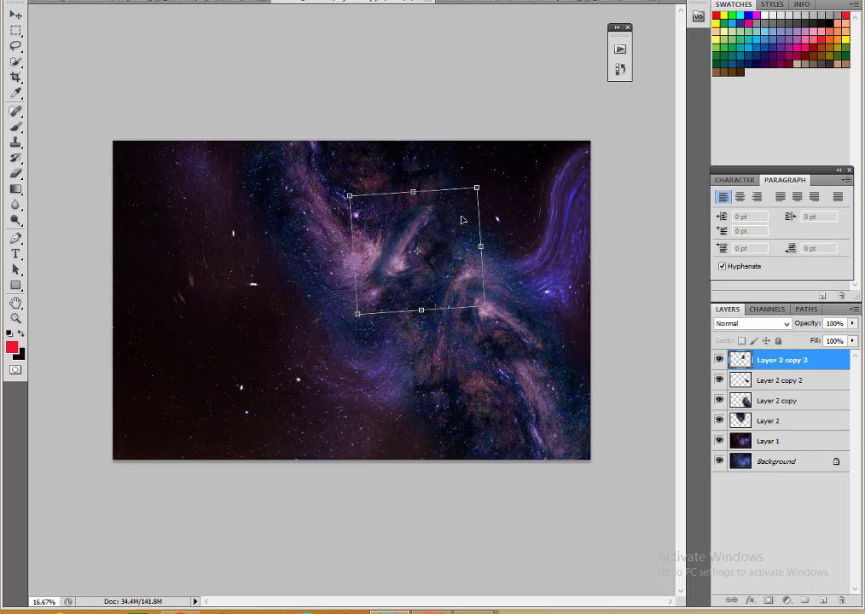
drag(418, 247, 598, 265)
drag(619, 215, 643, 139)
drag(490, 220, 452, 139)
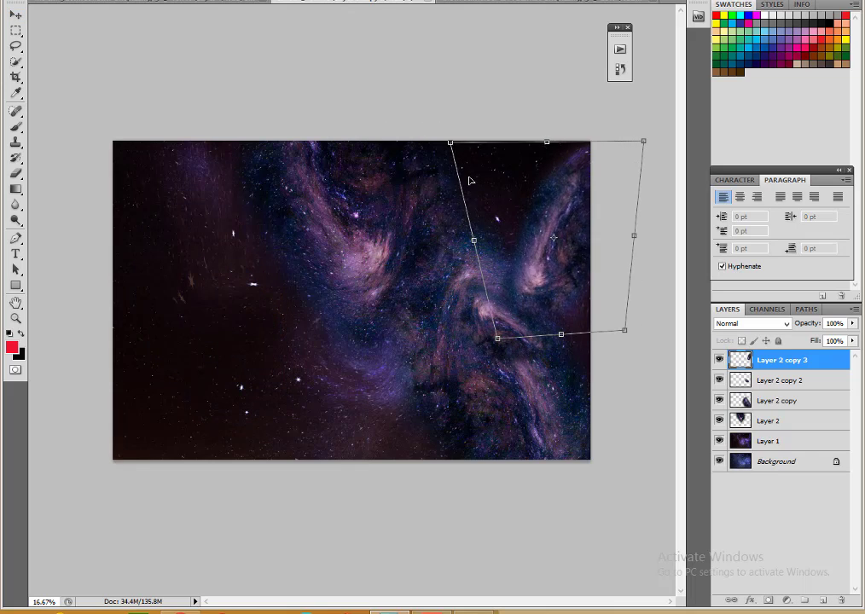
drag(497, 338, 508, 358)
key(Return)
Step: Place Layer 2 copy 4 on the left, faded to 40% opacity and resized
click(14, 319)
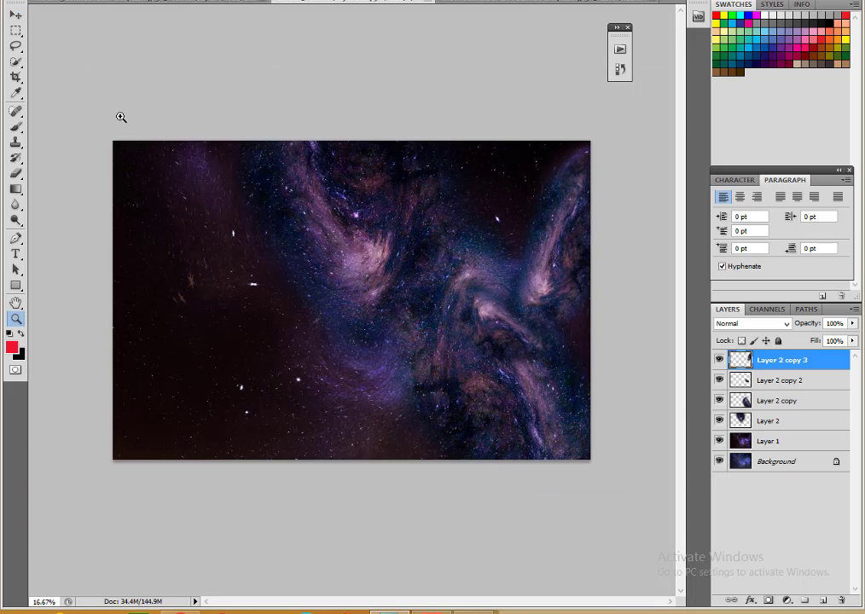
alt+drag(495, 317, 205, 317)
click(851, 323)
drag(845, 341, 804, 341)
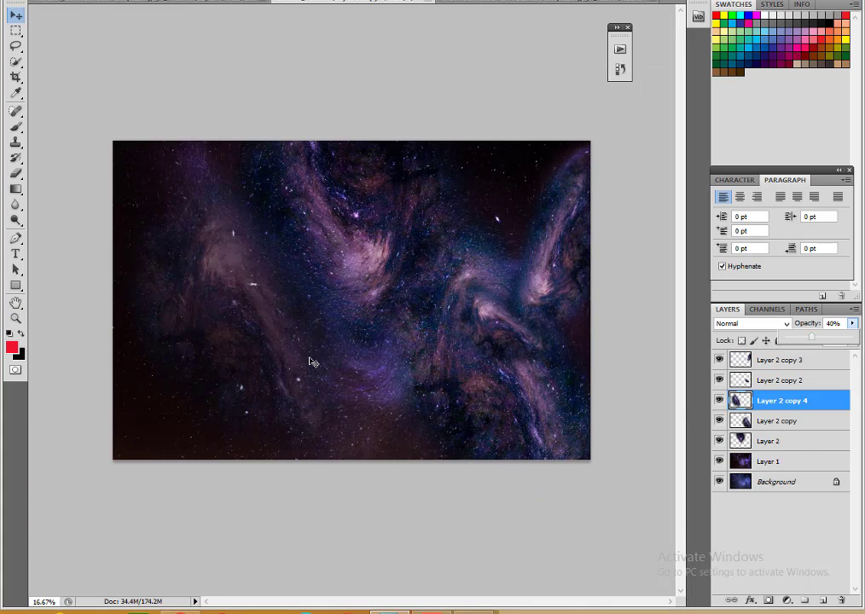
key(ctrl+t)
drag(351, 539, 363, 575)
key(Return)
Step: Move Layer 2 copy 5 to the right, then merge all swirl layers into one
key(ctrl+t)
mouse_move(362, 408)
mouse_down()
mouse_move(511, 522)
mouse_move(491, 196)
mouse_up()
key(Return)
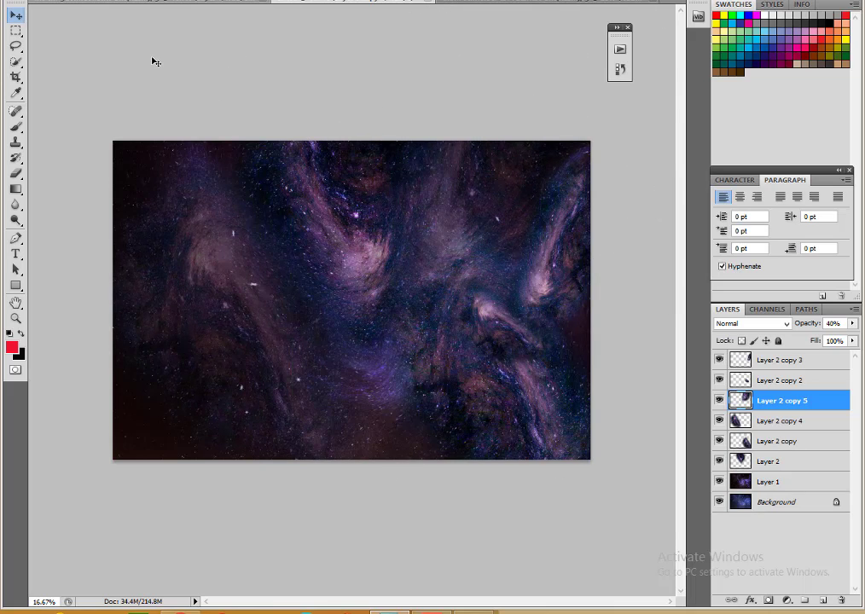
key(ctrl+shift+e)
Step: Sponge over the nebula below the centre and along the right edge to tone them down
click(56, 234)
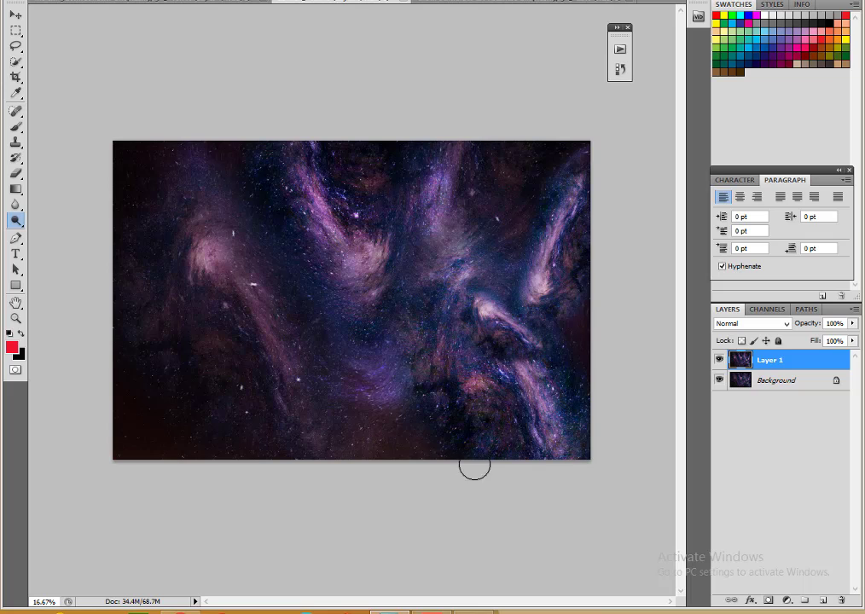
right_click(15, 220)
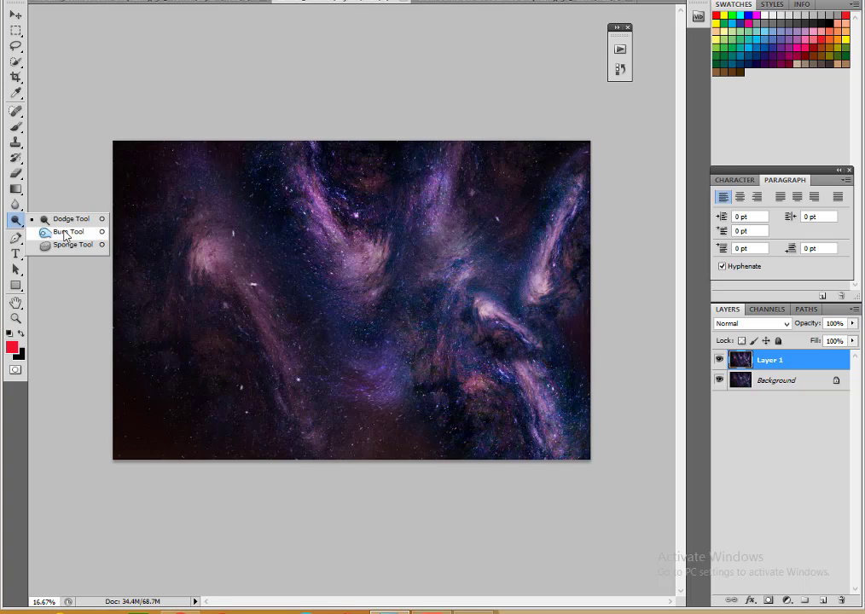
click(57, 248)
drag(424, 286, 435, 394)
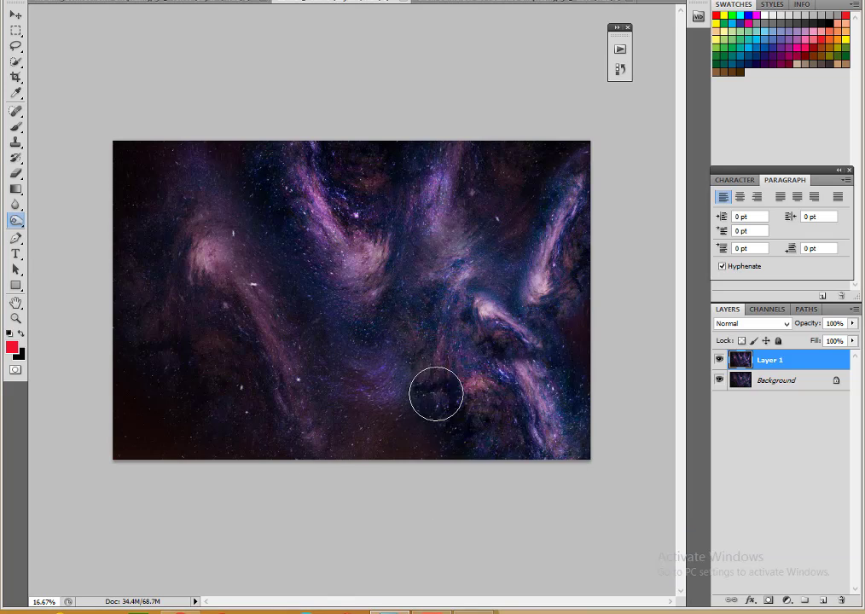
drag(564, 282, 581, 190)
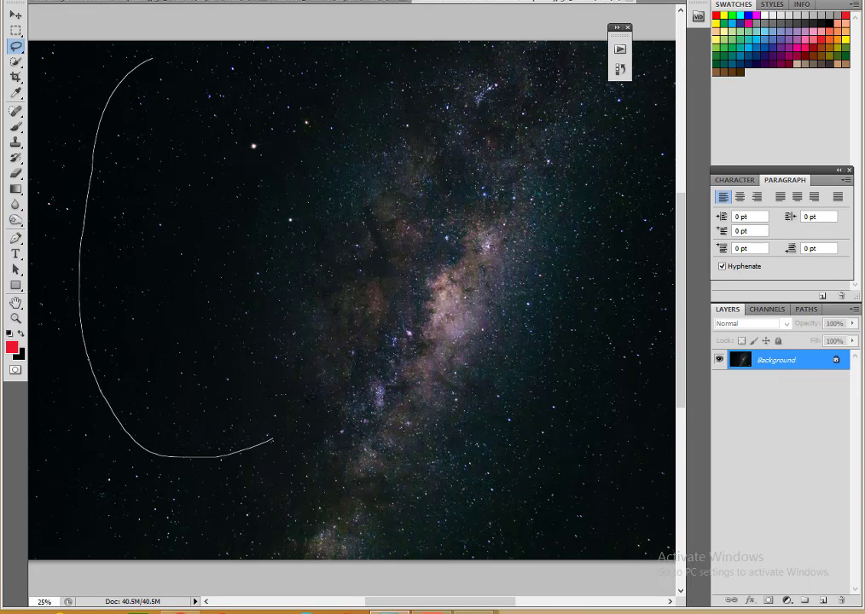
Step: Deepen the swirl layer's midtones with Levels at 0.54
drag(554, 177, 430, 369)
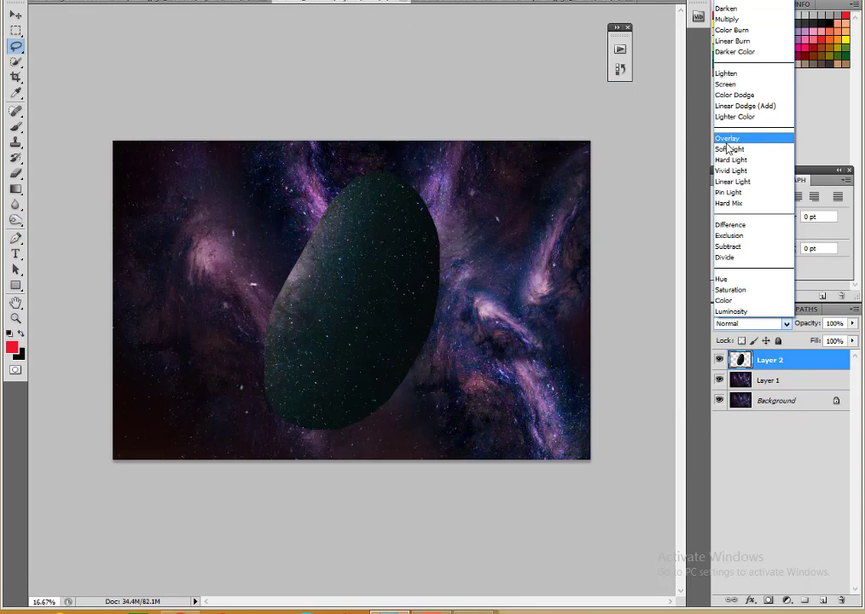
key(ctrl+l)
drag(679, 245, 710, 245)
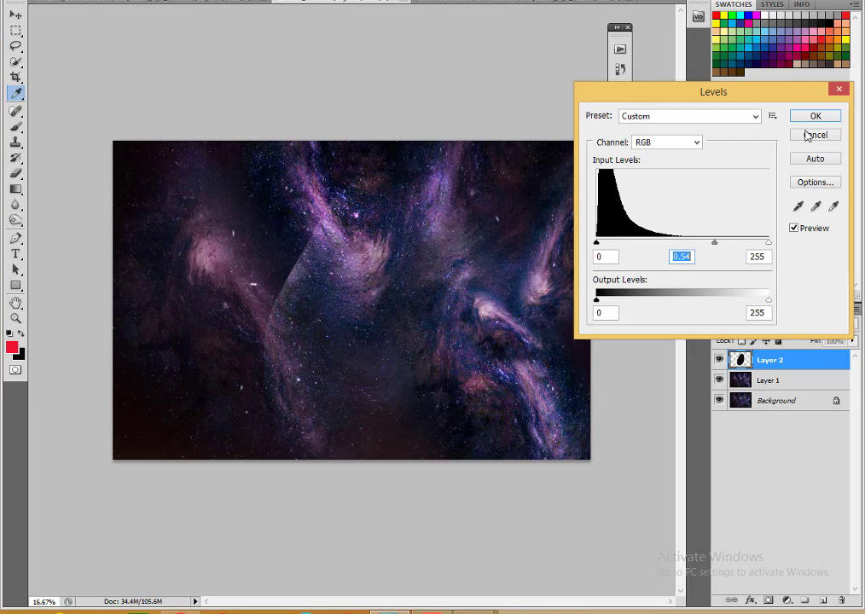
key(Return)
Step: Duplicate the swirl layer as a Linear Dodge (Add) brightening copy and offset it
key(b)
key(ctrl+j)
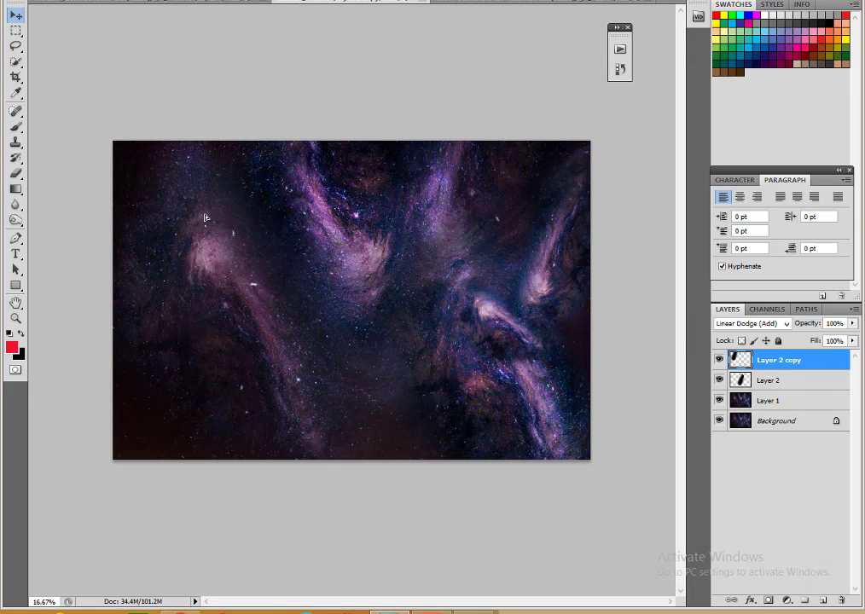
mouse_move(285, 321)
mouse_down()
mouse_move(394, 413)
mouse_move(519, 217)
mouse_up()
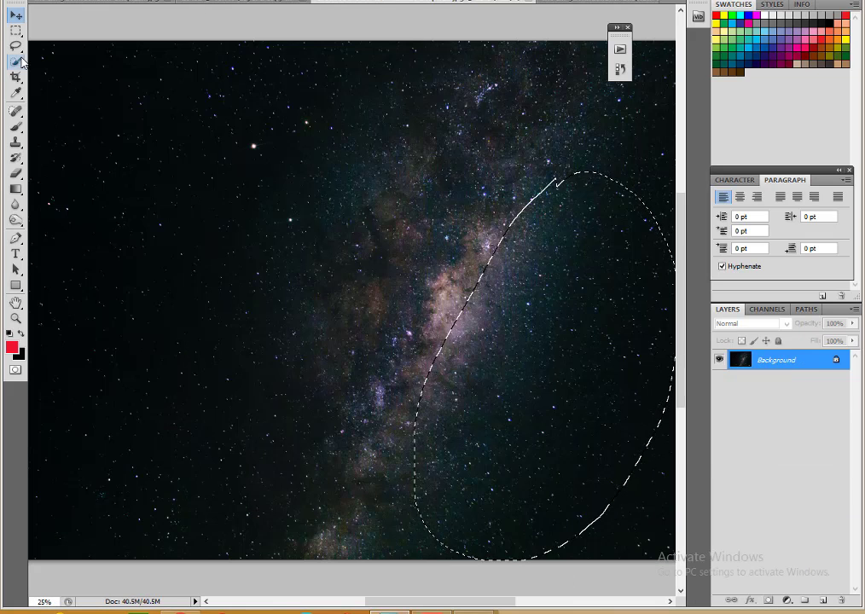
Step: Lasso around the Milky Way band to cut it out for the nebula composite
click(15, 45)
drag(407, 111, 269, 427)
drag(467, 110, 473, 104)
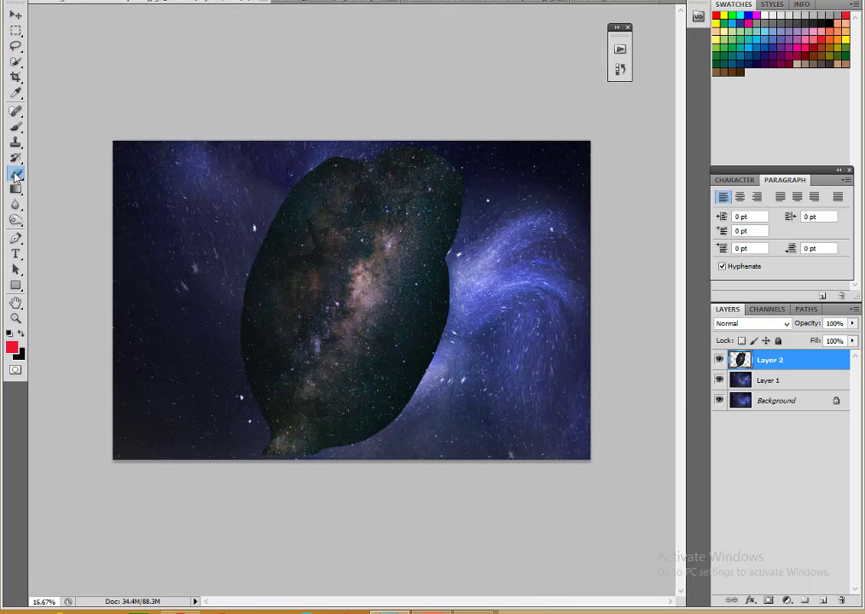
Step: Erase the pasted patch's hard edges and warp it into a diagonal sweep with Liquify
drag(378, 153, 436, 365)
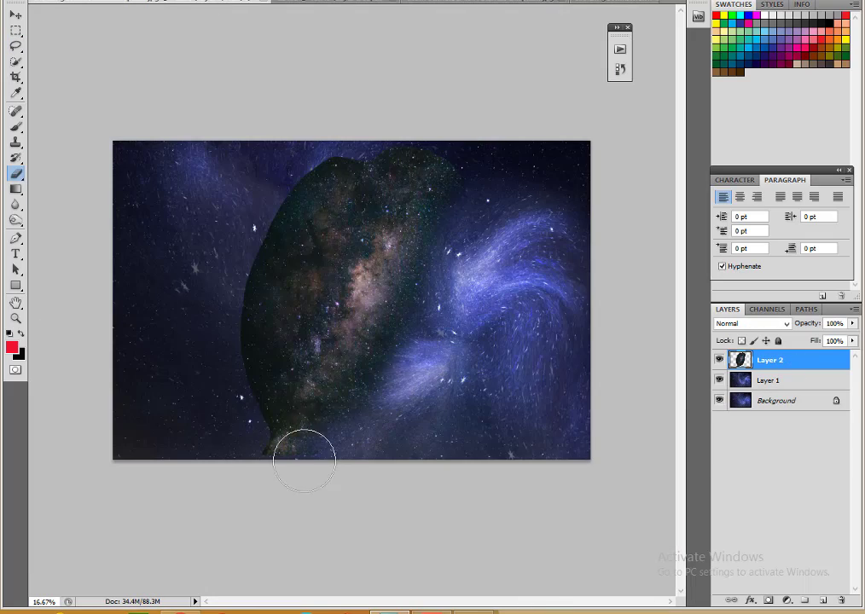
click(202, 24)
mouse_move(338, 296)
mouse_down()
mouse_move(353, 257)
mouse_move(328, 198)
mouse_move(331, 303)
mouse_move(330, 184)
mouse_up()
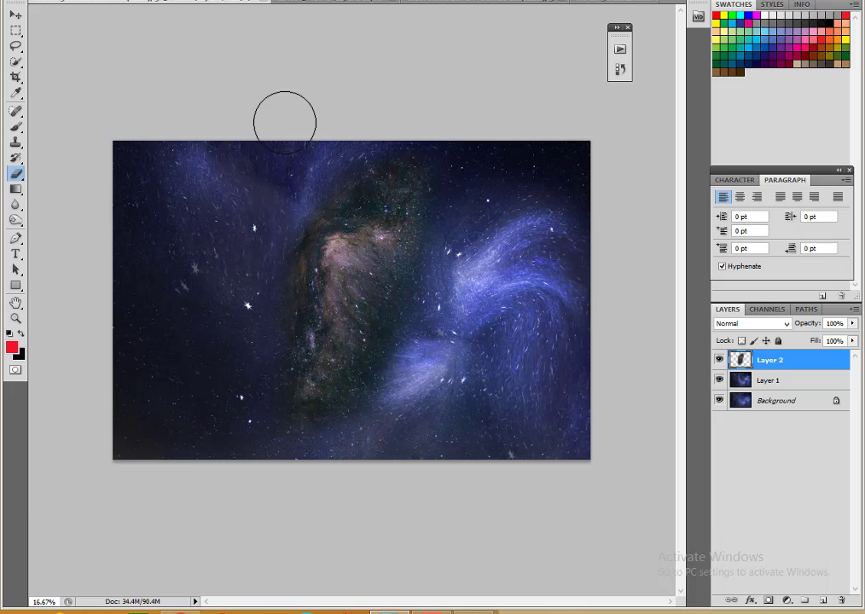
Step: Apply the Liquify warp, then add a rotated, moved and distorted copy stretching off canvas
key(v)
key(ctrl+j)
key(ctrl+t)
mouse_move(597, 196)
mouse_down()
mouse_move(458, 263)
mouse_move(516, 299)
mouse_up()
drag(463, 184, 492, 248)
drag(663, 266, 596, 232)
mouse_move(569, 391)
mouse_down()
mouse_move(651, 358)
mouse_move(651, 328)
mouse_move(395, 328)
mouse_move(381, 359)
mouse_move(412, 387)
mouse_up()
key(Return)
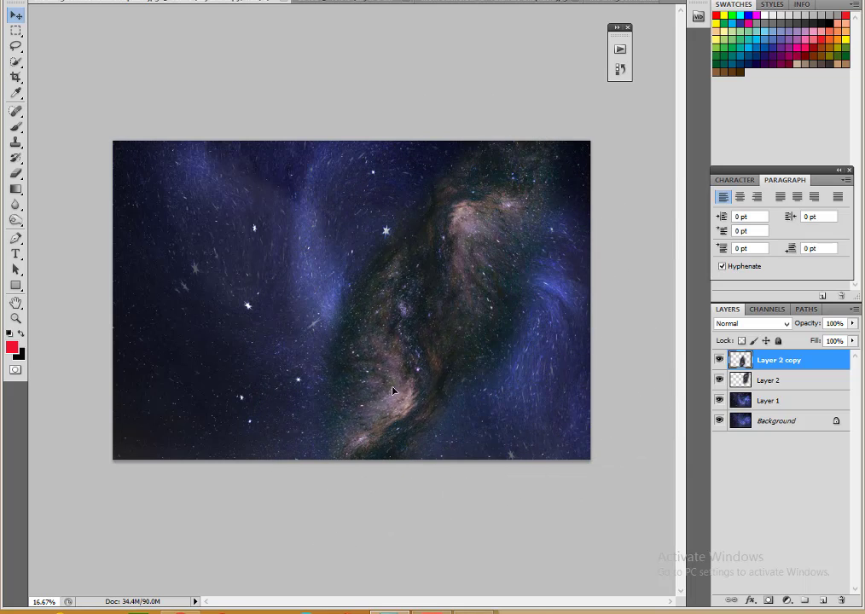
Step: Add two more rotated galaxy copies, enlarging the third toward the left at 39% opacity
key(ctrl+shift+alt+t)
key(ctrl+t)
mouse_move(298, 302)
mouse_down()
mouse_move(419, 238)
mouse_move(417, 269)
mouse_up()
key(Return)
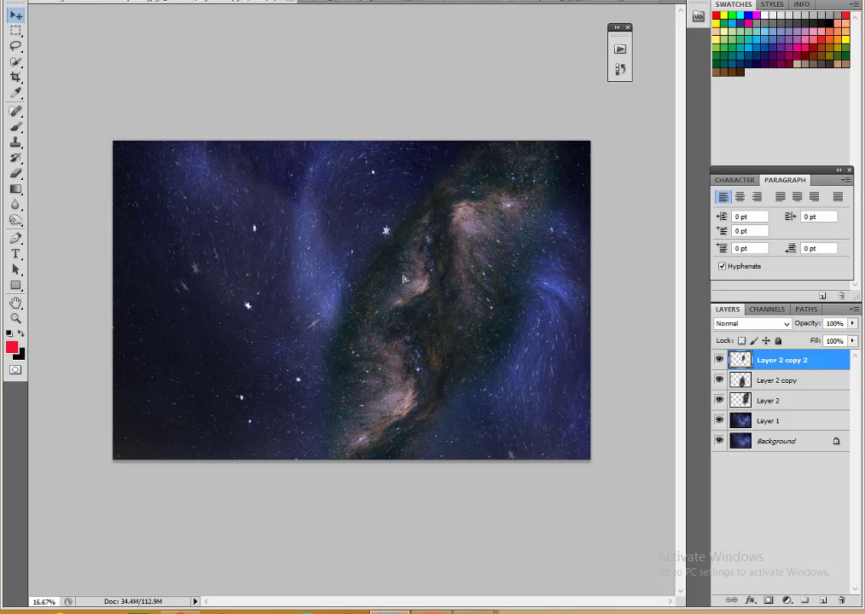
key(ctrl+shift+alt+t)
key(ctrl+t)
drag(318, 328, 355, 448)
key(Return)
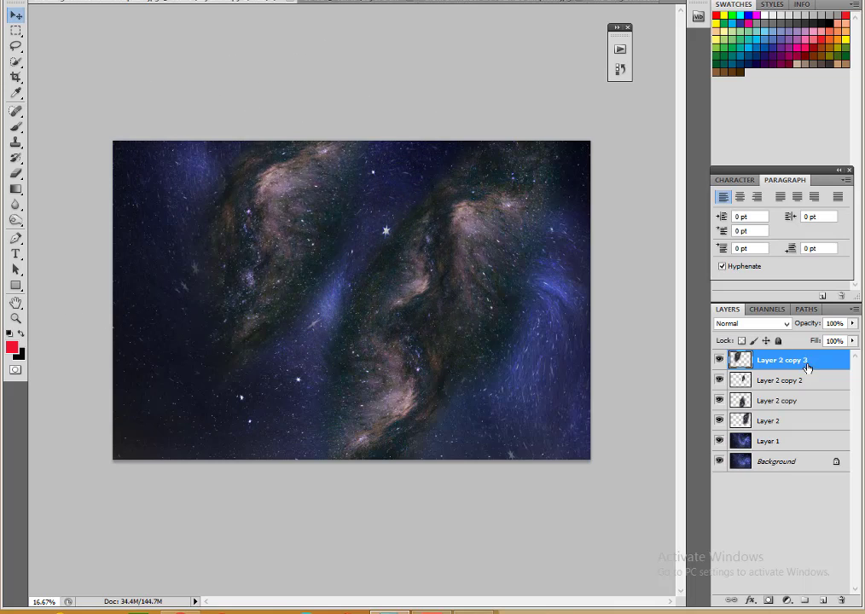
key(3)
key(9)
Step: Add copies 4 and 5, enlarging one toward the lower left and rotating the other
key(ctrl+shift+alt+t)
key(ctrl+t)
drag(398, 427, 441, 485)
key(Return)
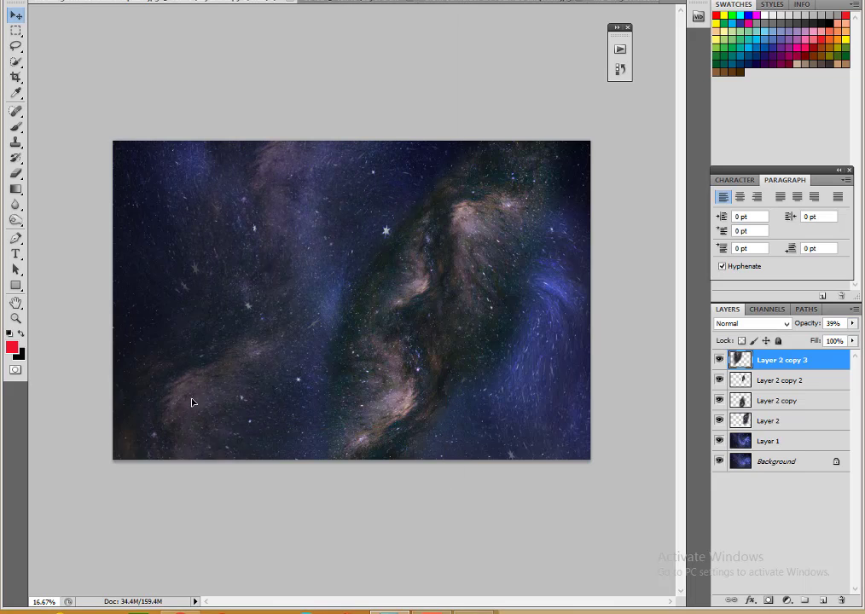
key(ctrl+shift+alt+t)
key(ctrl+t)
mouse_move(560, 399)
mouse_down()
mouse_move(517, 286)
mouse_move(545, 353)
mouse_up()
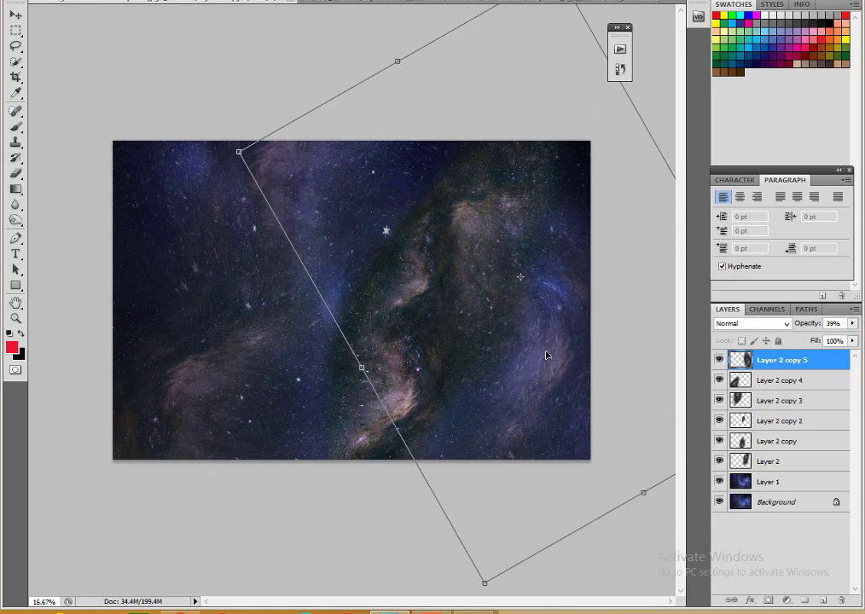
key(Return)
Step: Add a final copy with a skewed lower-left corner, then flatten all the galaxy copies
key(ctrl+shift+alt+t)
key(ctrl+shift+alt+t)
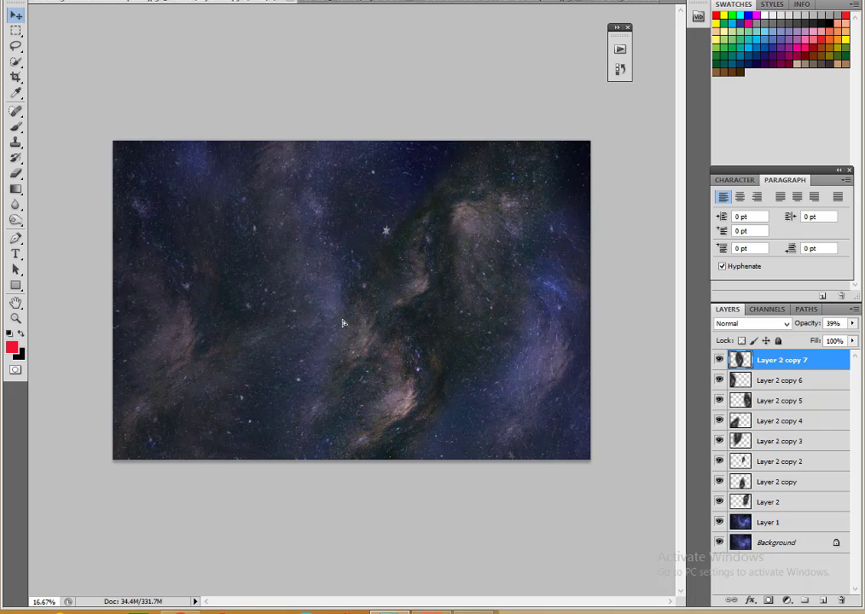
key(ctrl+t)
mouse_move(197, 544)
mouse_down()
mouse_move(208, 415)
mouse_move(228, 463)
mouse_up()
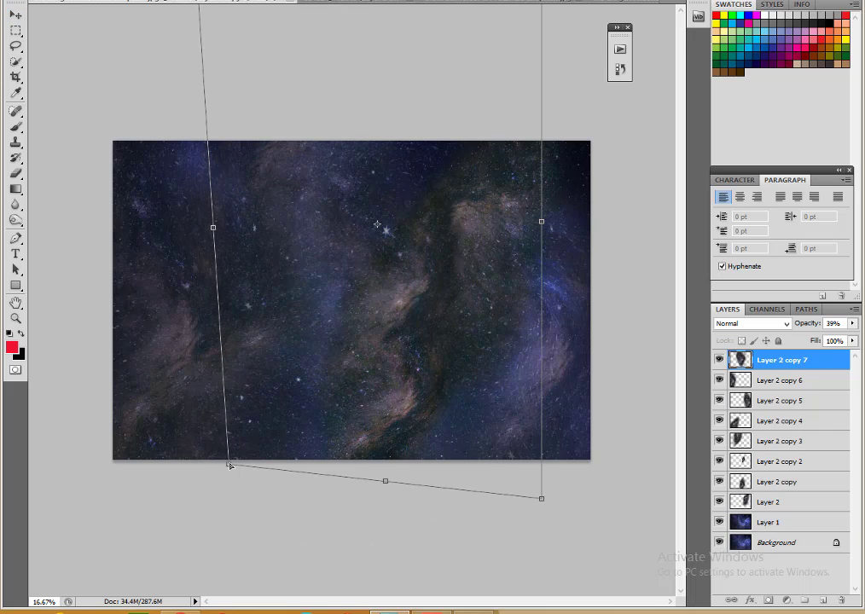
key(Return)
key(ctrl+shift+alt+t)
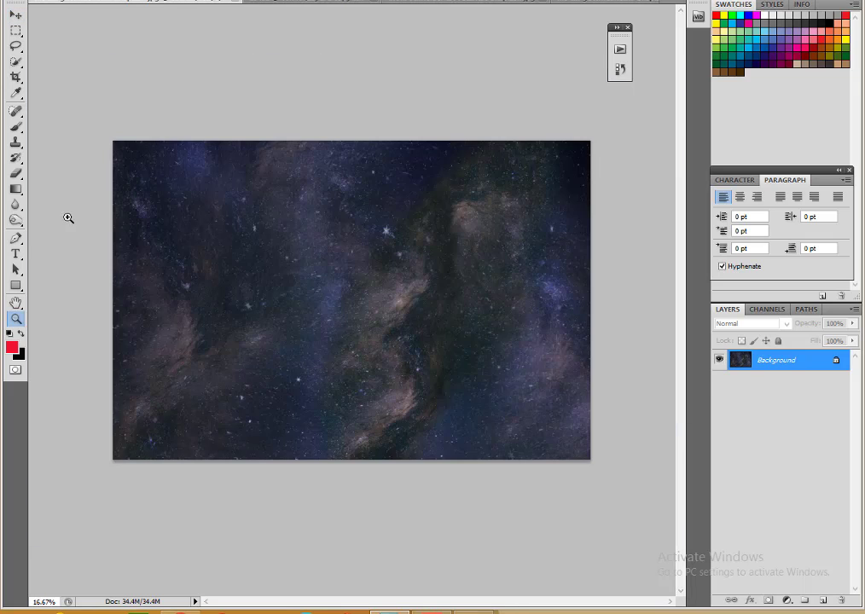
Step: Duplicate the nebula and dodge the central and lower-left streaks brighter
key(ctrl+j)
drag(15, 220, 64, 220)
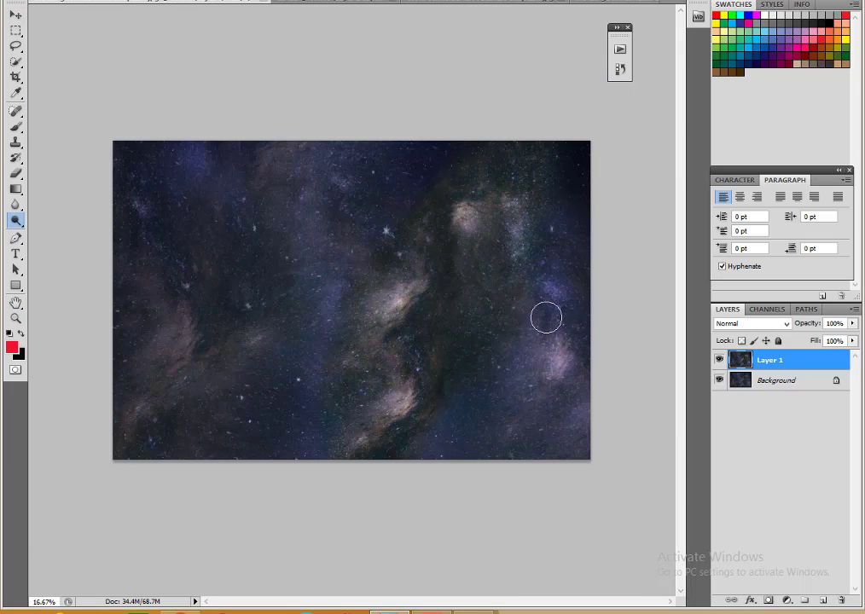
drag(413, 361, 414, 265)
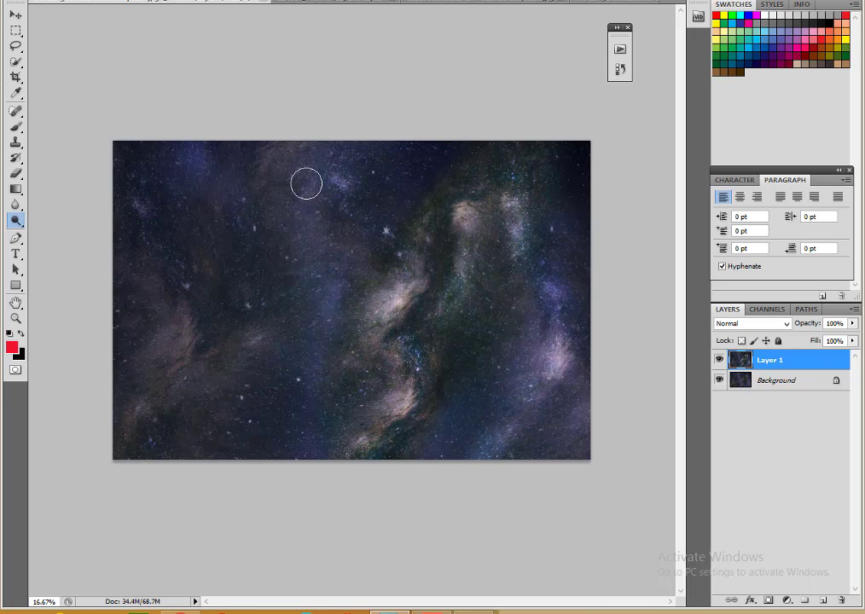
drag(120, 436, 256, 317)
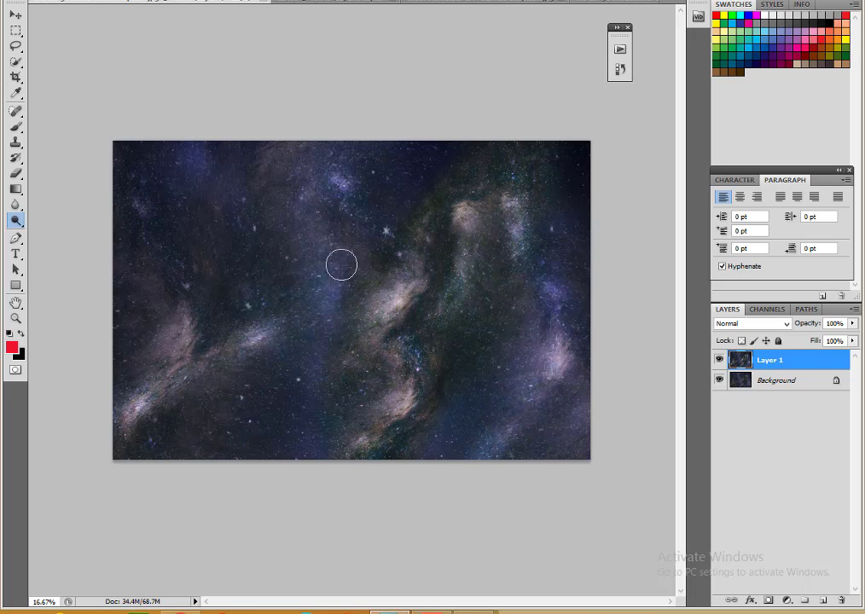
Step: Set the Dodge brush size to 618 px
right_click(439, 327)
key(Return)
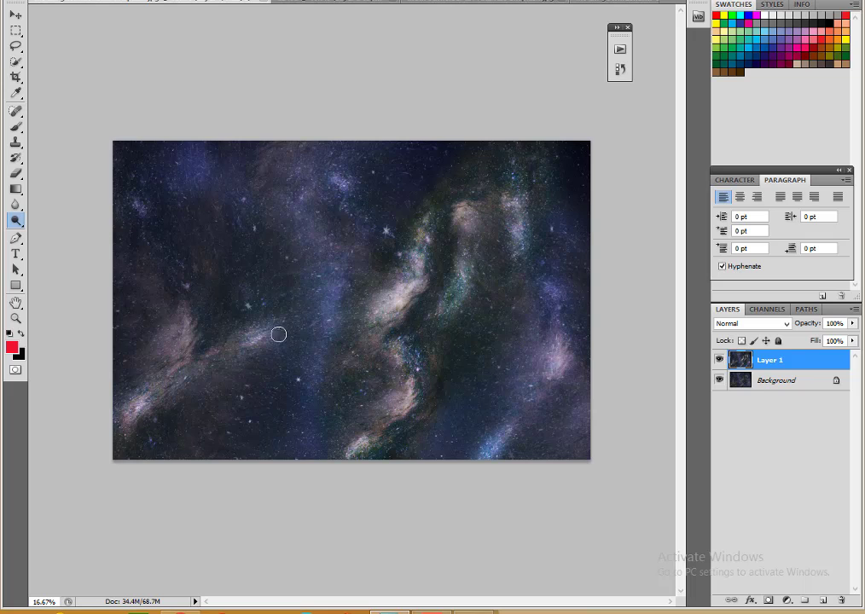
right_click(256, 354)
right_click(307, 284)
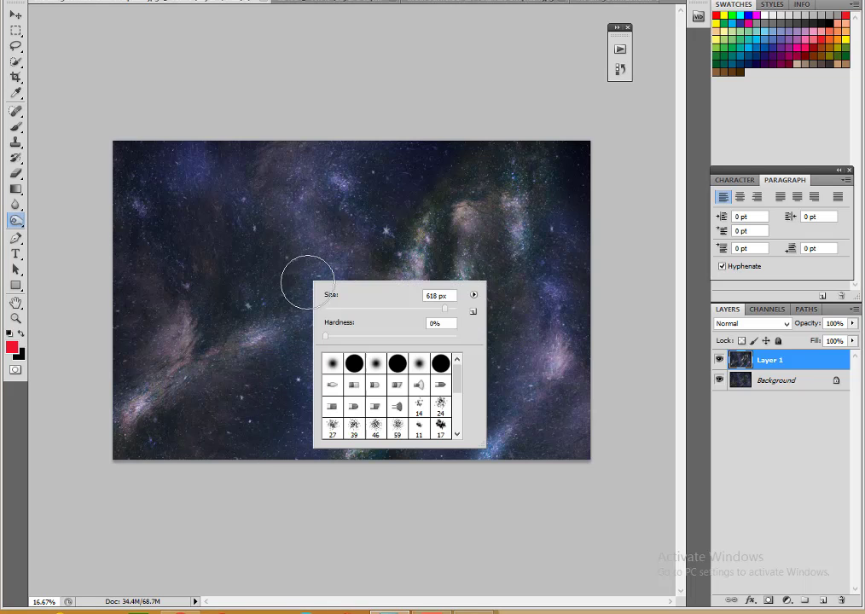
key(Return)
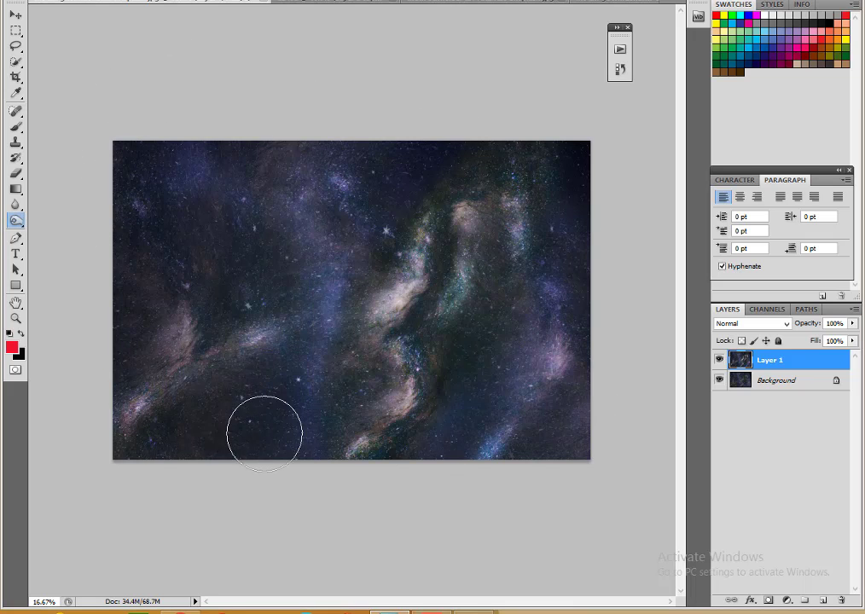
Step: Swirl the nebula streaks in Liquify, sweeping them down and around from lower left toward top centre
key(z)
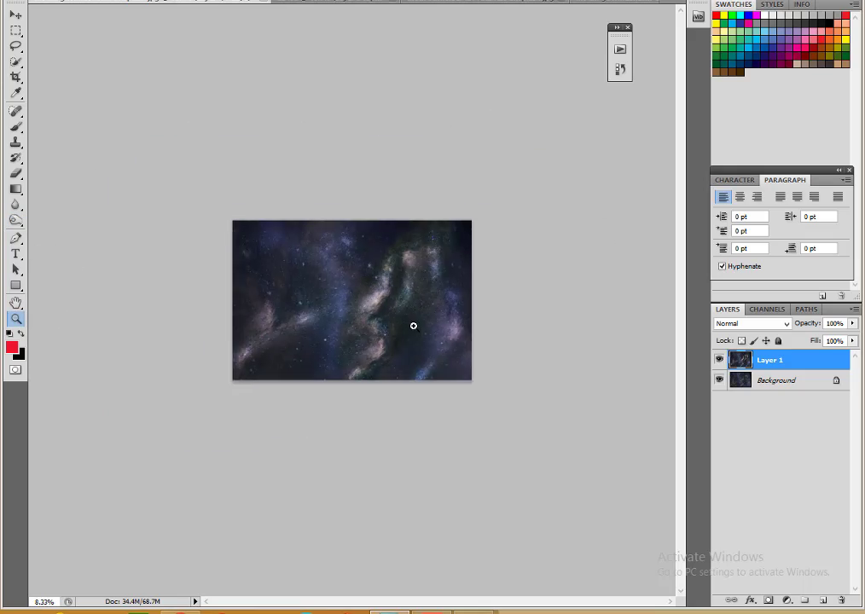
key(shift+ctrl+x)
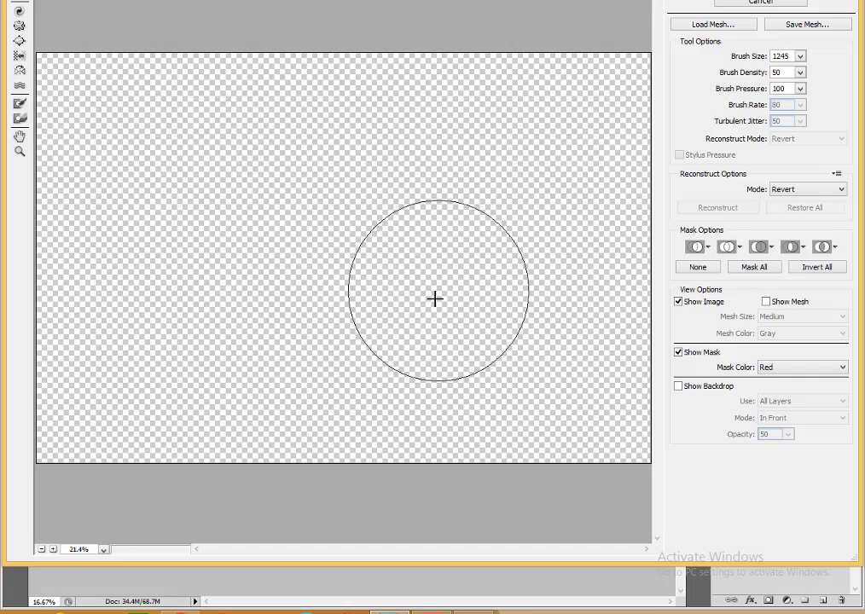
mouse_move(427, 245)
mouse_down()
mouse_move(505, 194)
mouse_move(137, 345)
mouse_up()
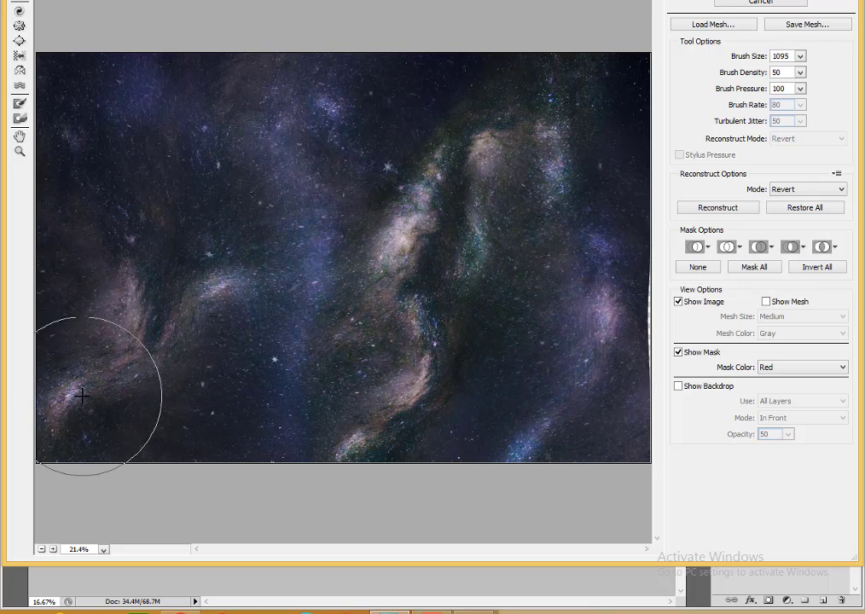
drag(136, 344, 398, 145)
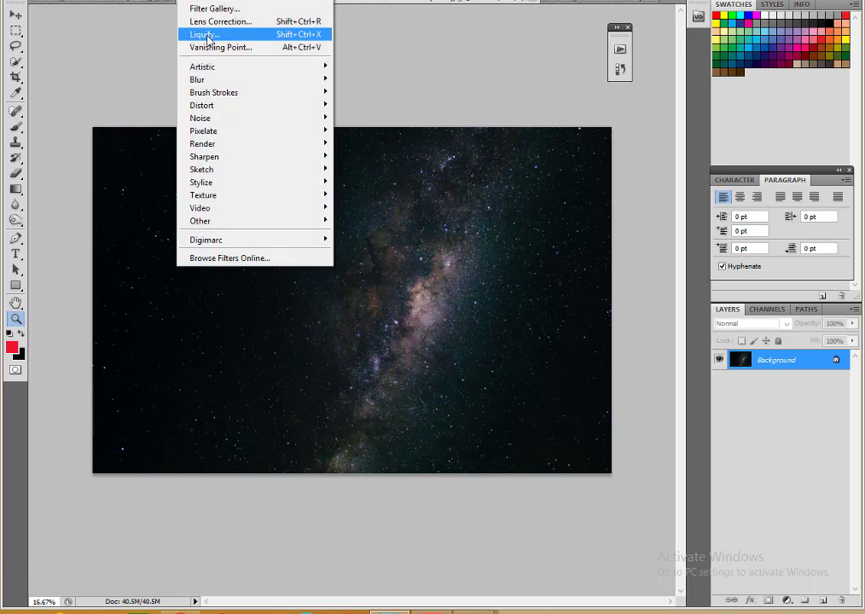
Step: Close Liquify, copy the selected Milky Way onto a new layer and move it up and left
click(193, 32)
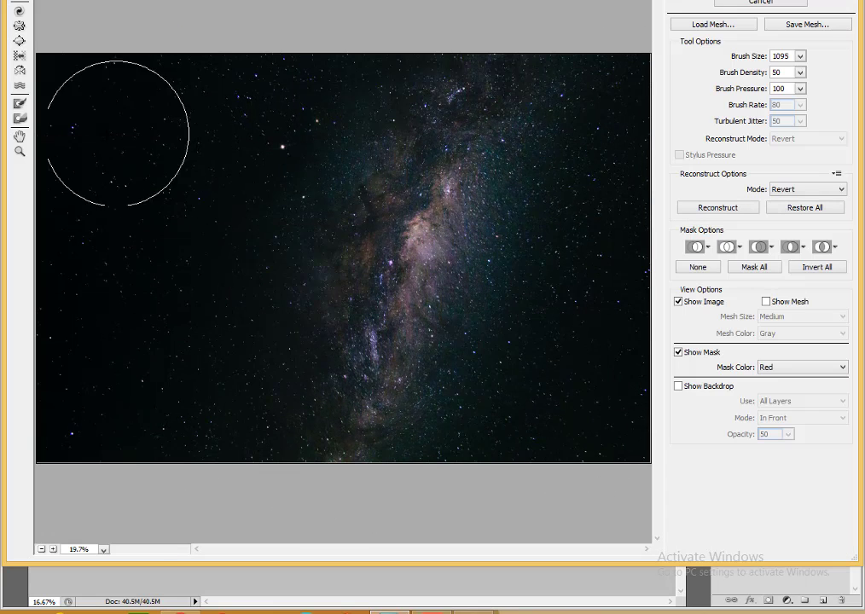
key(Return)
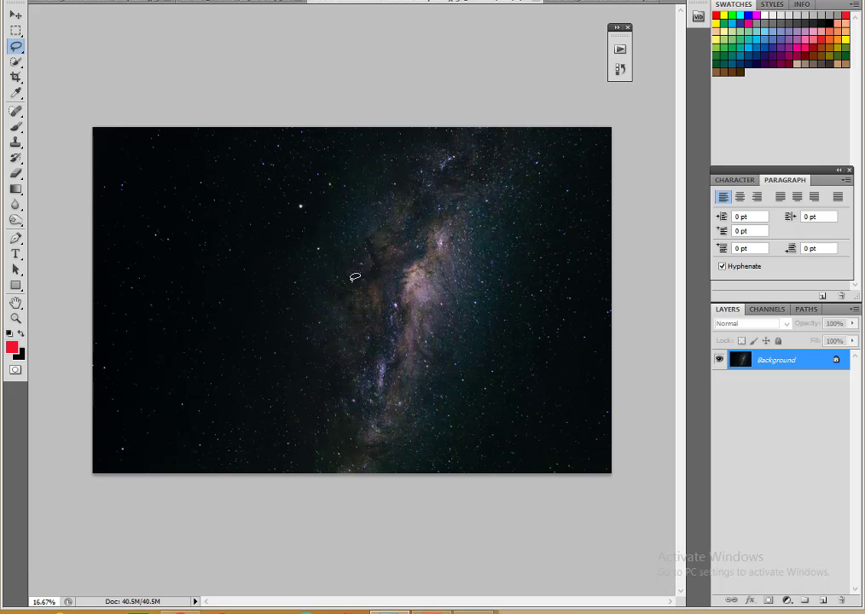
key(ctrl+j)
key(v)
drag(452, 332, 382, 296)
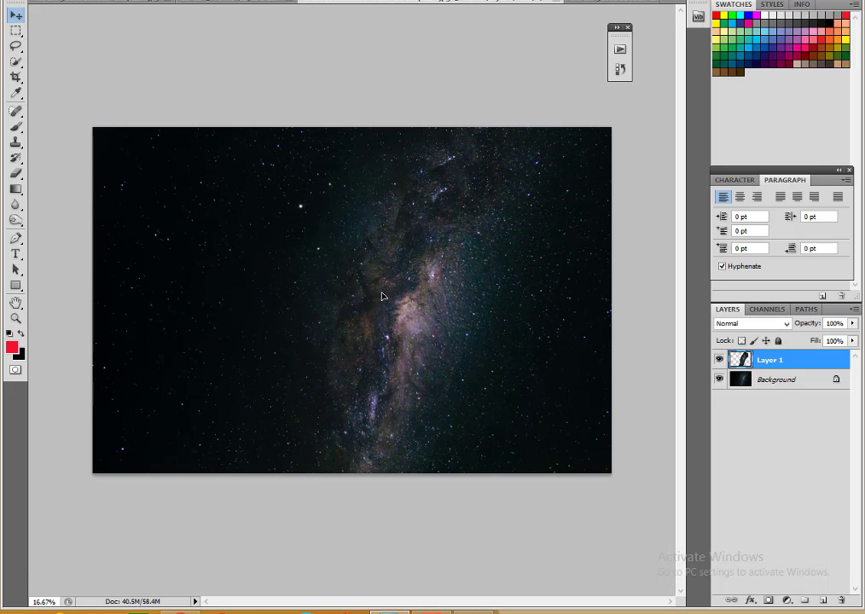
Step: Try Hue and other blend modes on Layer 1, settling on Lighten
click(751, 323)
click(733, 288)
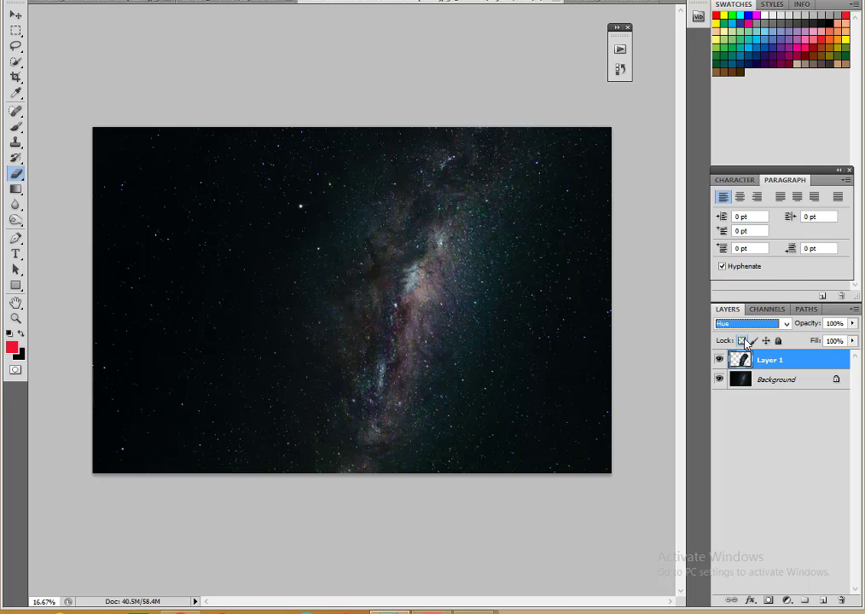
key(Up)
key(Up)
key(Up)
key(Up)
key(Down)
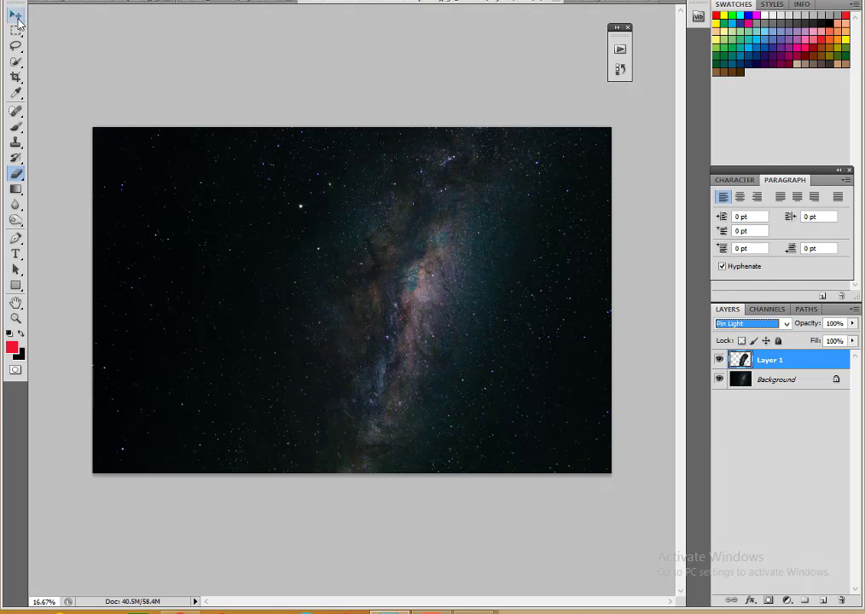
key(Up)
key(Up)
key(Up)
Step: Rotate Layer 1 around its centre and erase its hard left edge
key(ctrl+t)
drag(208, 188, 592, 425)
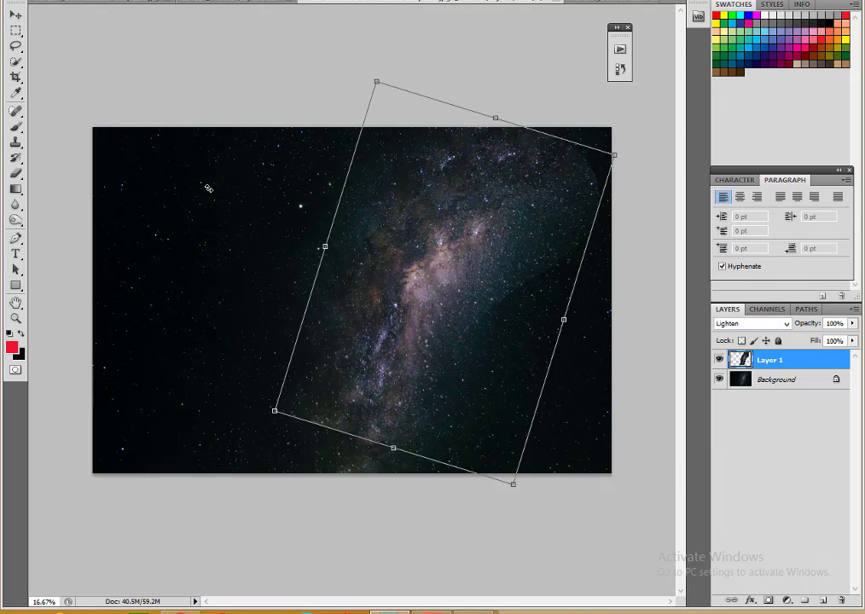
key(Return)
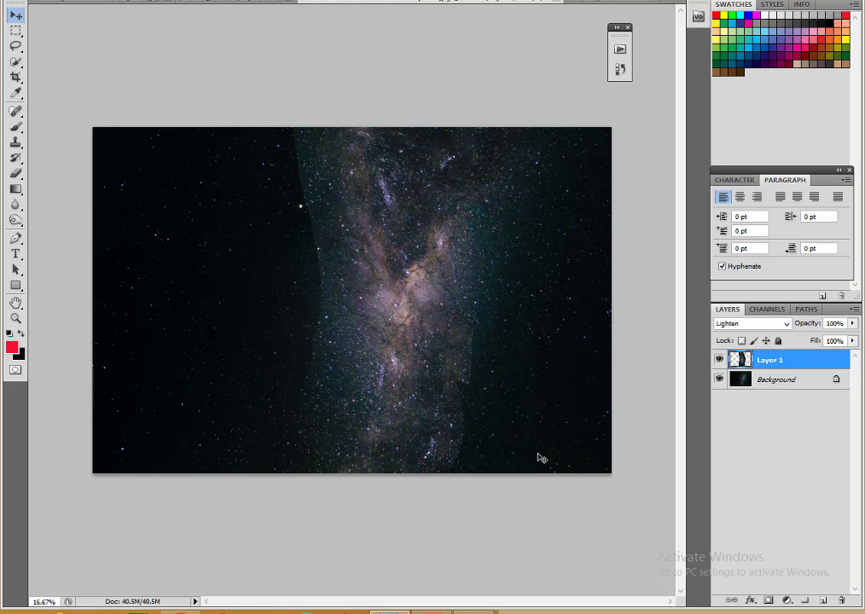
mouse_move(428, 394)
mouse_down()
mouse_move(299, 344)
mouse_move(256, 128)
mouse_up()
Step: Duplicate the galaxy layer twice, moving and rotating the copies toward the top-left
key(v)
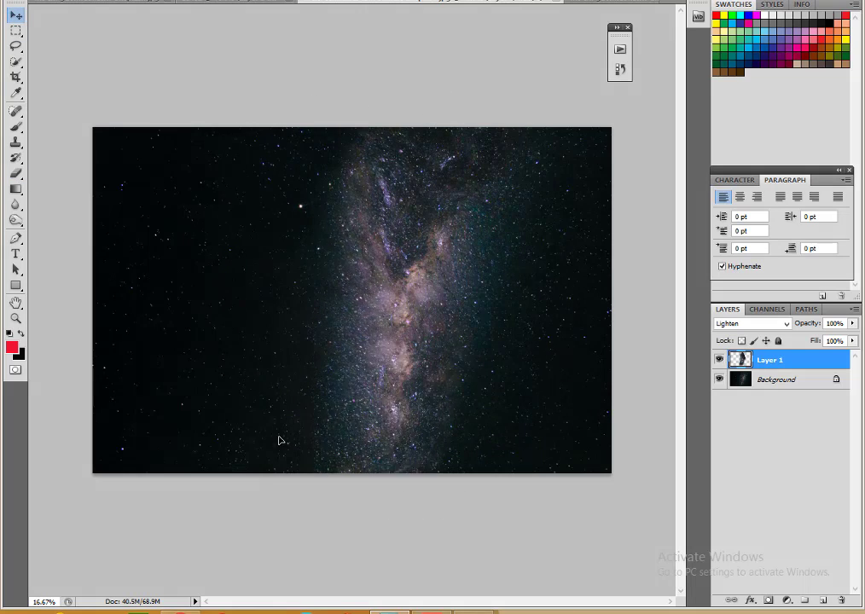
mouse_move(280, 440)
mouse_down()
mouse_move(293, 94)
mouse_move(222, 216)
mouse_up()
key(Return)
key(ctrl+j)
mouse_move(111, 119)
mouse_down()
mouse_move(90, 151)
mouse_move(169, 211)
mouse_move(314, 200)
mouse_move(257, 203)
mouse_up()
key(Return)
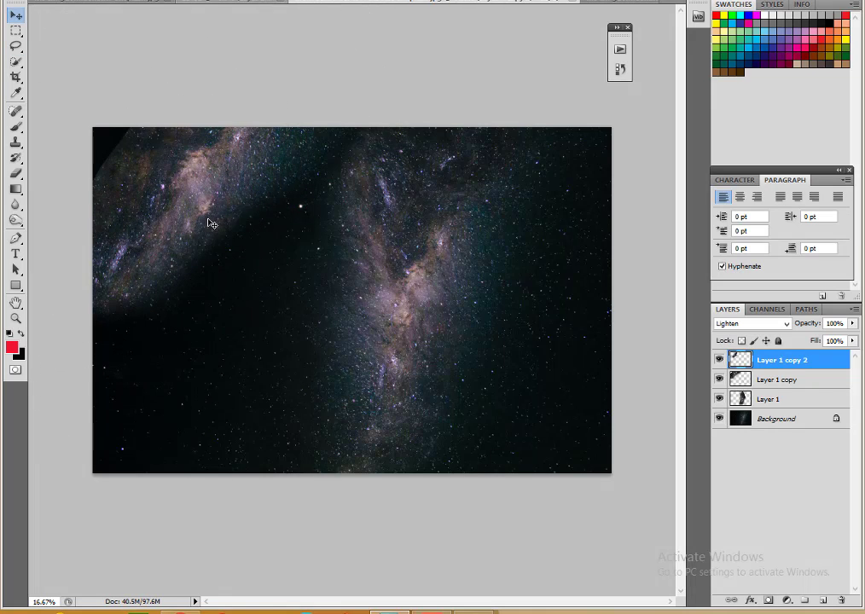
Step: Add more rotated Layer 1 copies, up to Layer 1 copy 5, across the top-left
key(ctrl+j)
drag(369, 277, 501, 400)
key(Return)
key(ctrl+j)
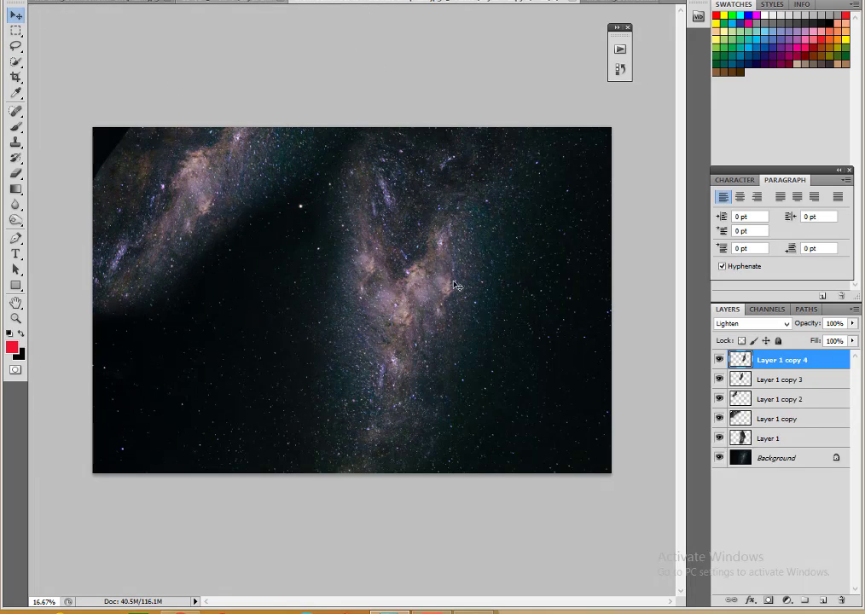
mouse_move(409, 375)
mouse_down()
mouse_move(222, 229)
mouse_move(245, 301)
mouse_move(171, 358)
mouse_up()
key(ctrl+j)
Step: Cancel the last copy's transform and lift a Background star patch onto new Layer 2
key(ctrl+t)
key(Escape)
click(522, 456)
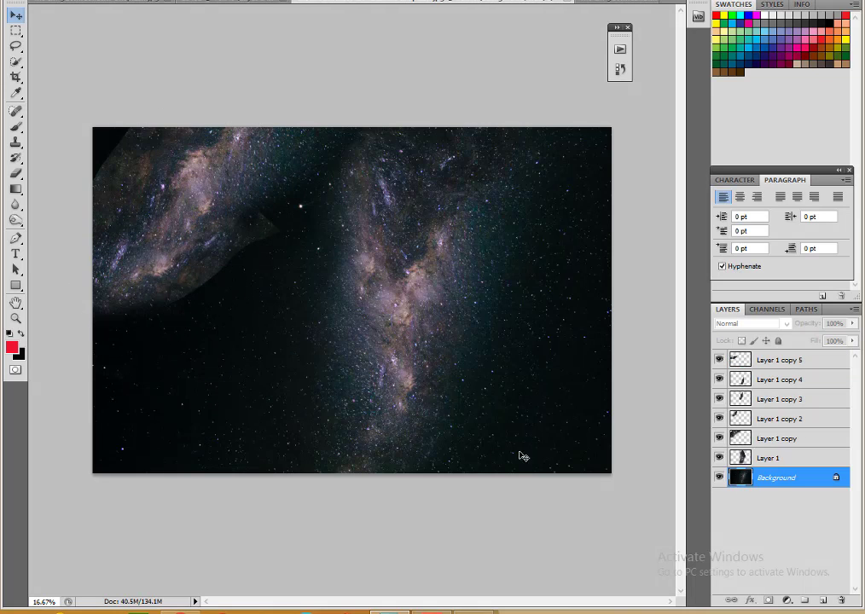
key(ctrl+j)
Step: Move the Layer 2 star patch left, erase its hard edges and set 61% opacity
key(v)
drag(511, 358, 237, 356)
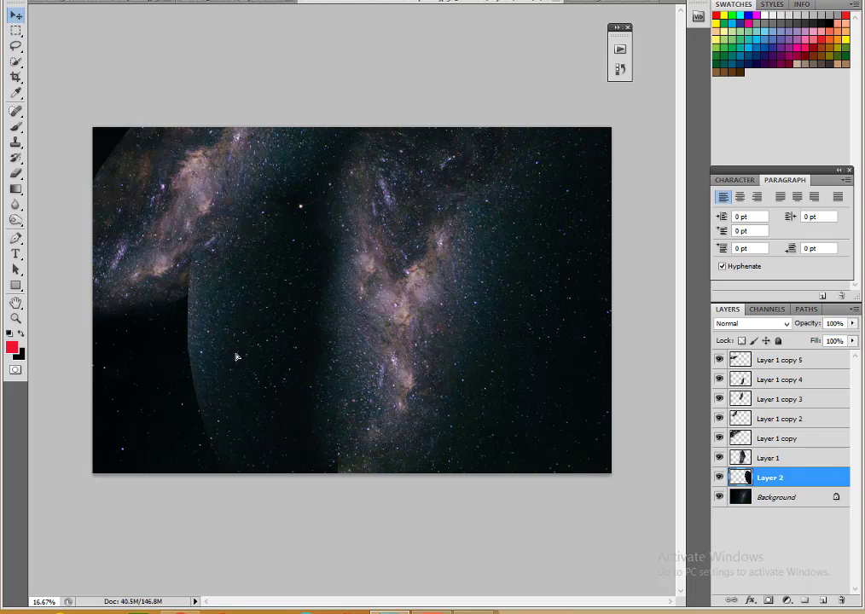
drag(851, 331, 821, 340)
key(e)
drag(174, 303, 184, 444)
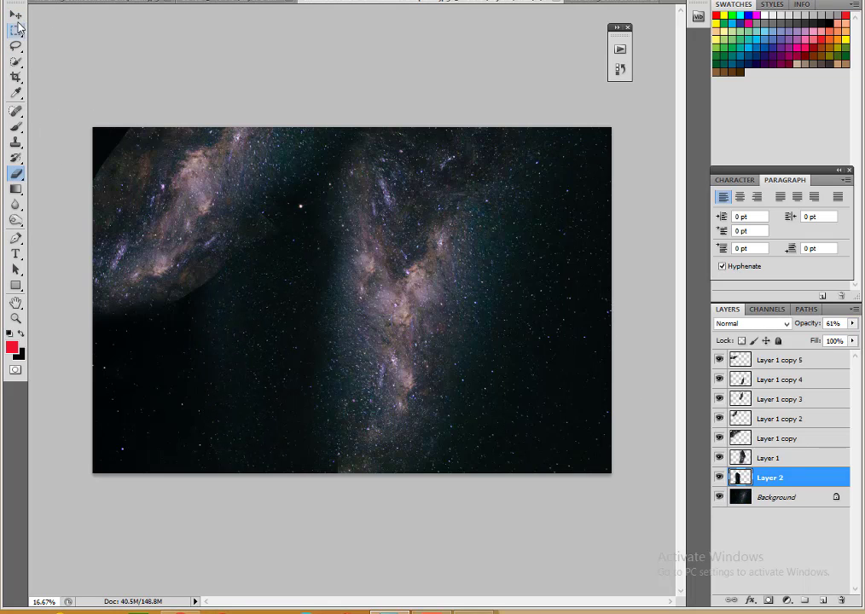
key(v)
Step: Duplicate Layer 2 twice and brighten the copies' highlights with Levels
key(ctrl+j)
key(ctrl+l)
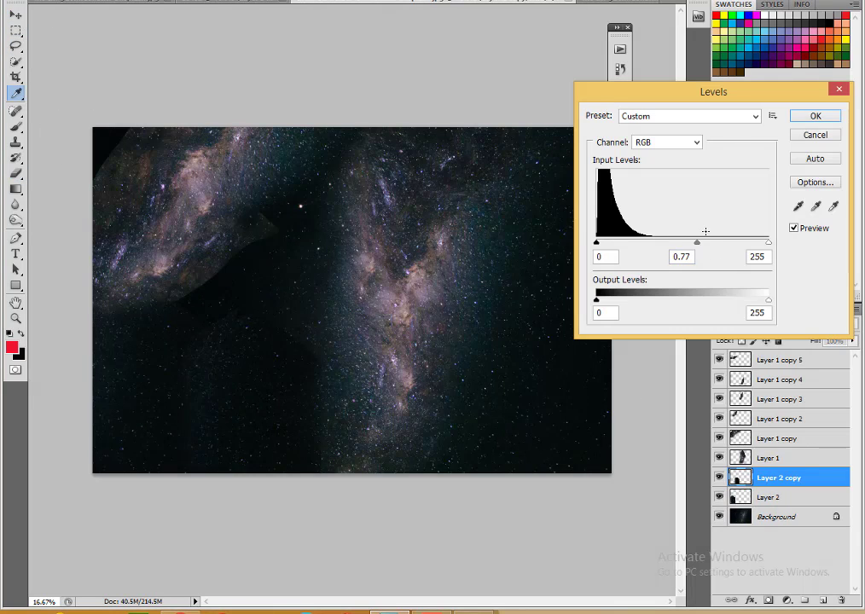
key(Return)
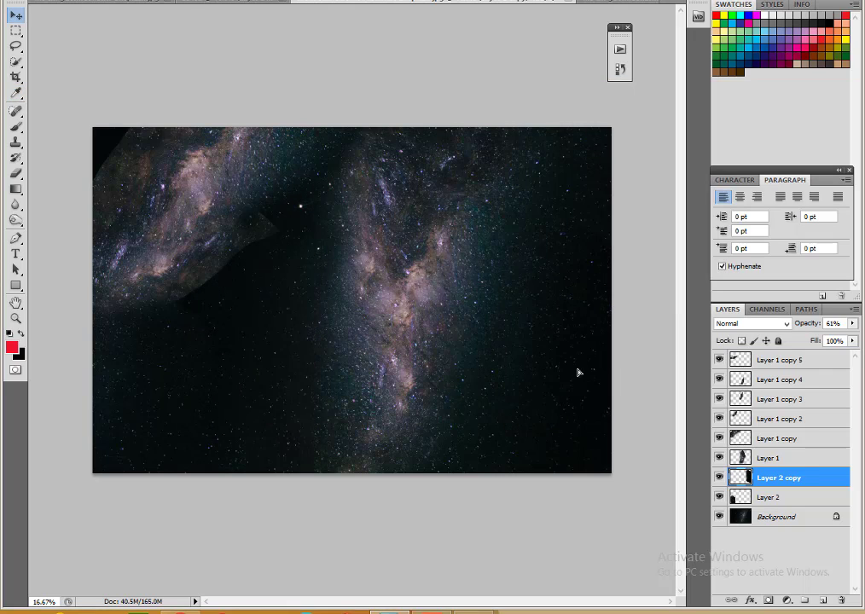
key(ctrl+j)
key(ctrl+l)
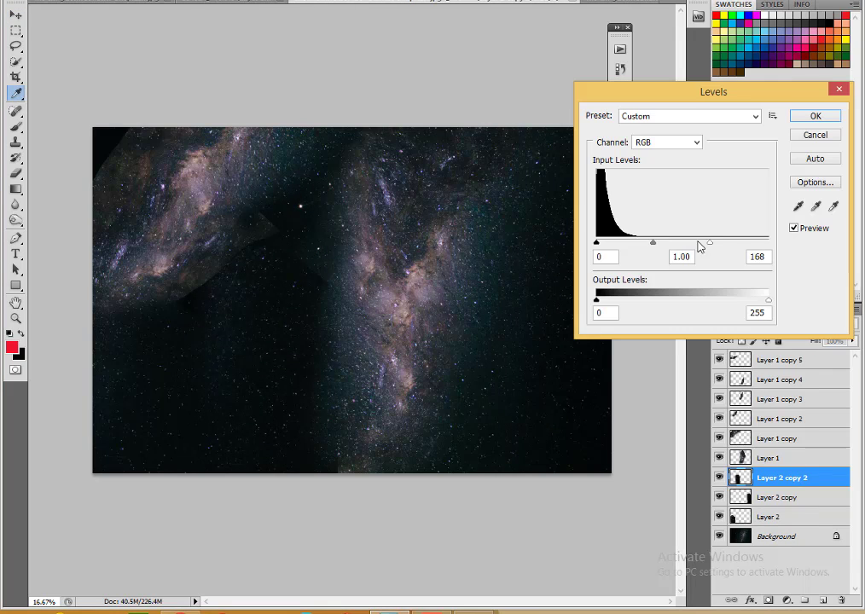
drag(646, 249, 636, 244)
key(Return)
Step: Rotate the brightened copy and a new Layer 2 copy 3 toward the lower left
key(ctrl+t)
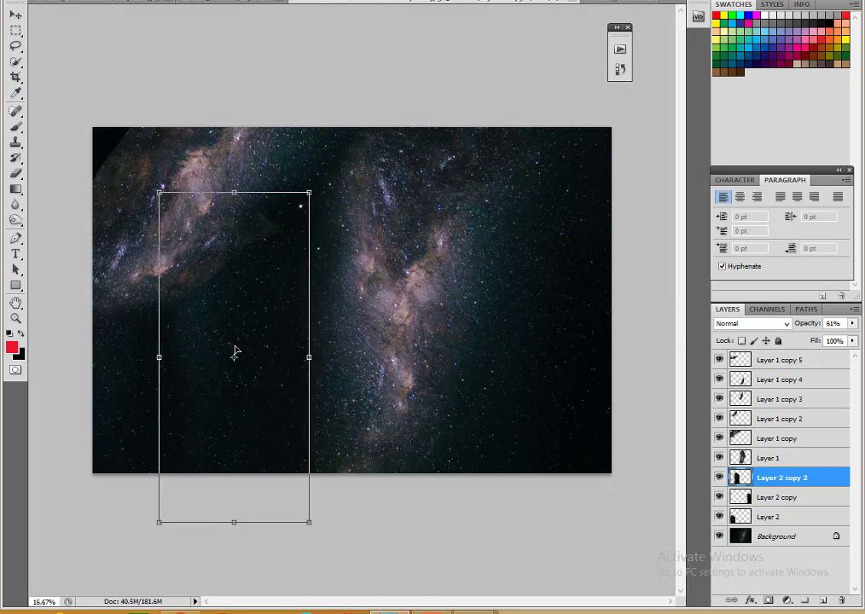
drag(233, 351, 260, 287)
key(Return)
key(ctrl+j)
key(ctrl+t)
drag(270, 391, 449, 388)
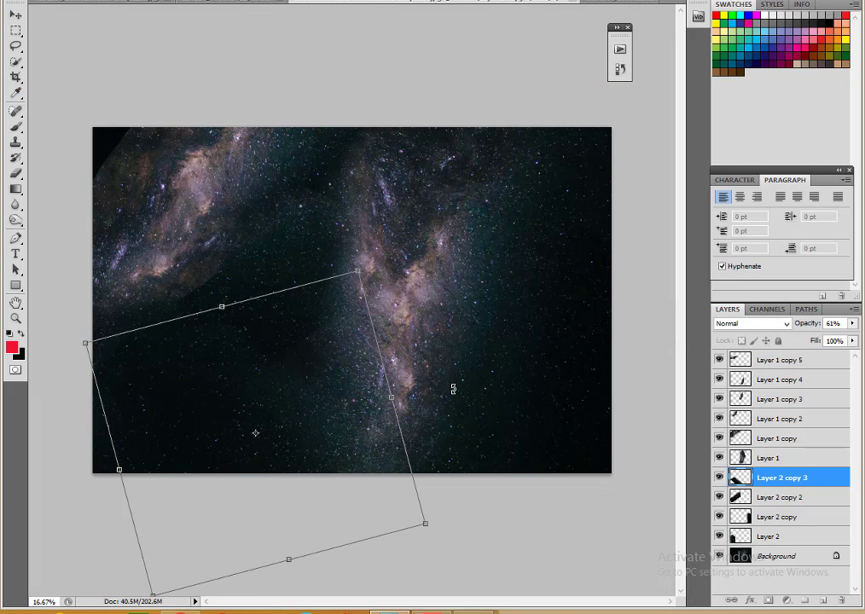
key(Return)
Step: Rotate and enlarge Layer 2 copy 4, add copy 5, then flatten the image
key(ctrl+j)
key(ctrl+t)
mouse_move(550, 543)
mouse_down()
mouse_move(594, 548)
mouse_move(521, 394)
mouse_up()
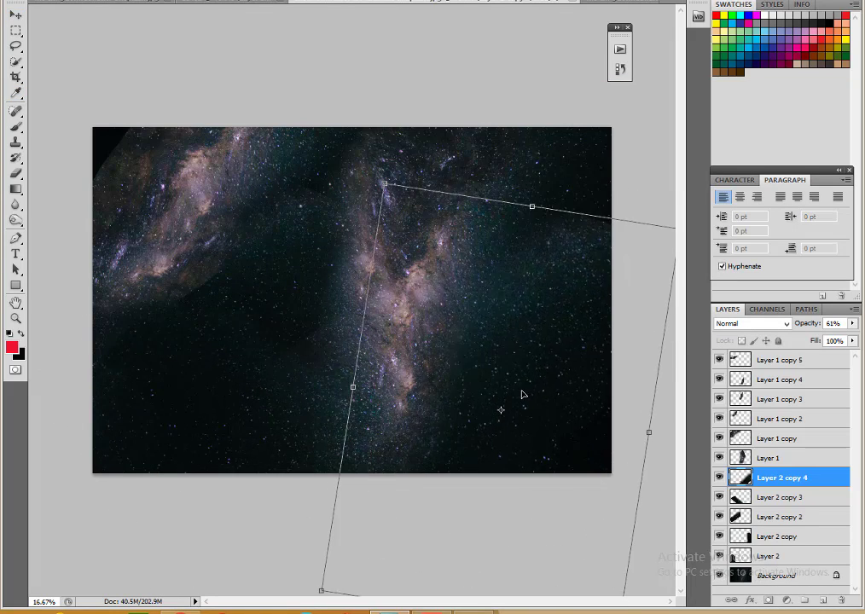
key(Return)
key(ctrl+j)
key(z)
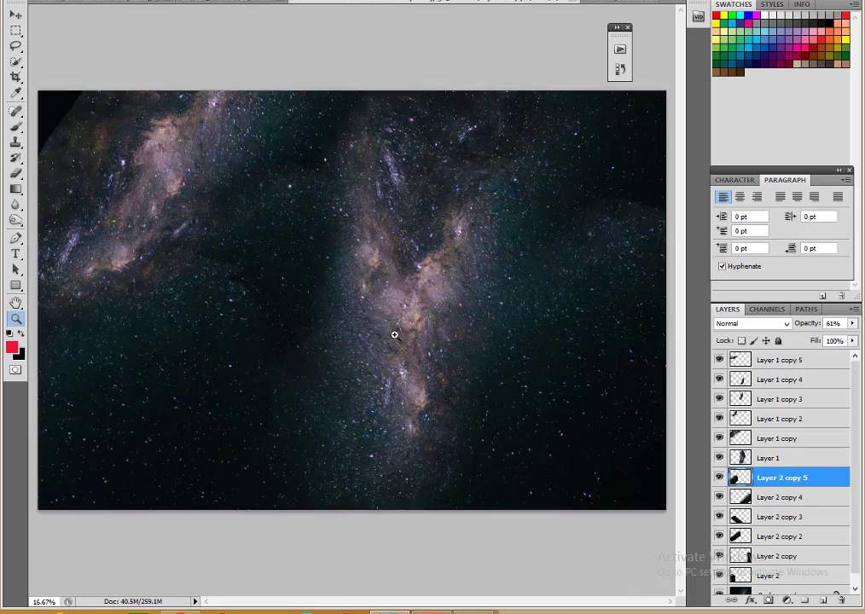
key(ctrl+shift+e)
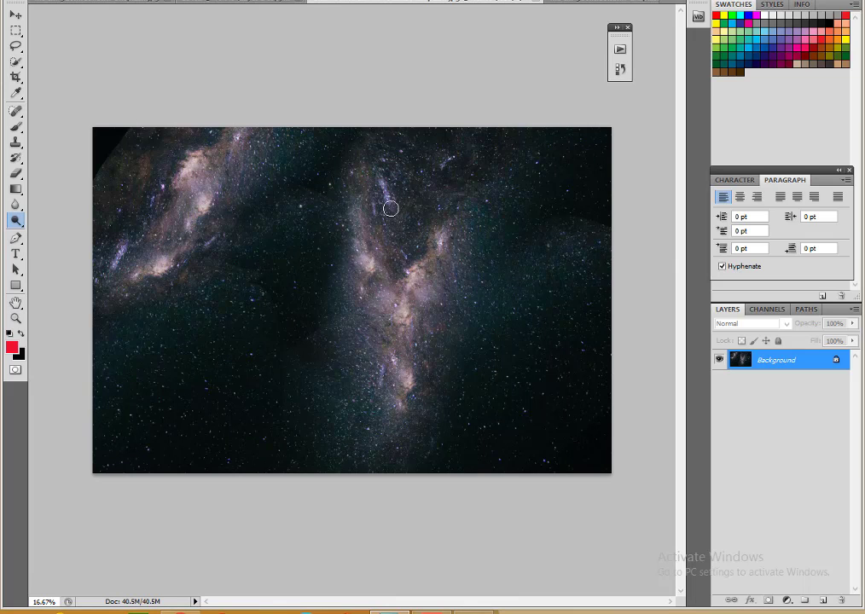
Step: Brighten the galaxy core with a larger Dodge brush
right_click(375, 330)
key(Return)
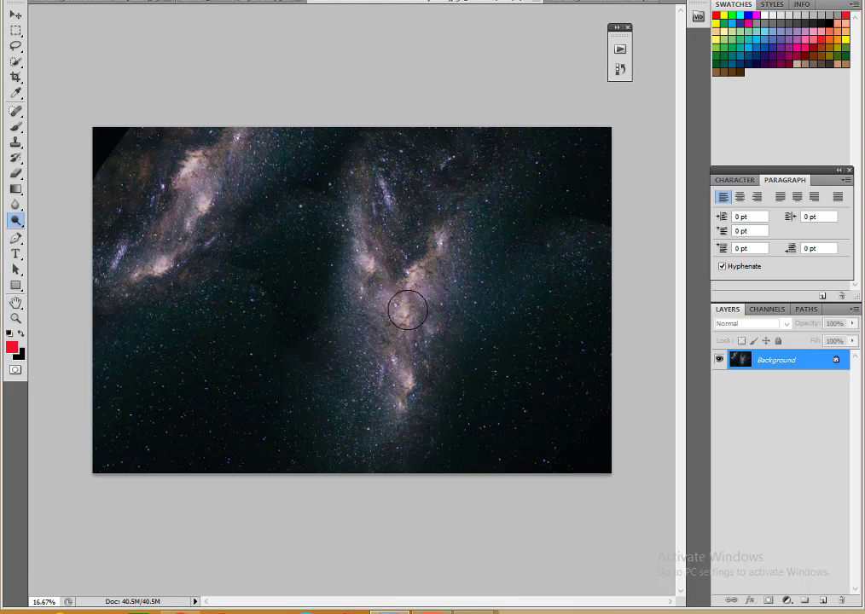
drag(406, 323, 401, 401)
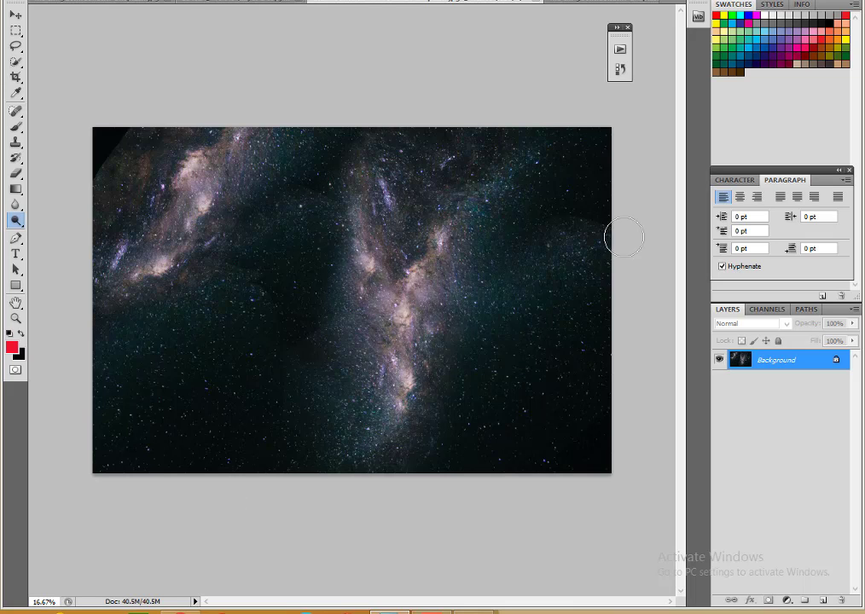
right_click(273, 256)
key(Return)
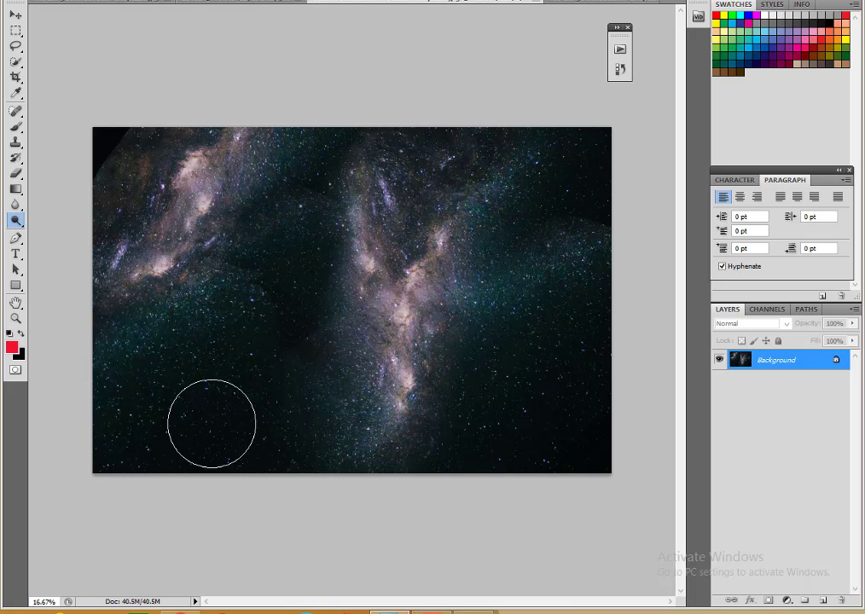
Step: Tone down the glow below the core with the Sponge tool
right_click(16, 221)
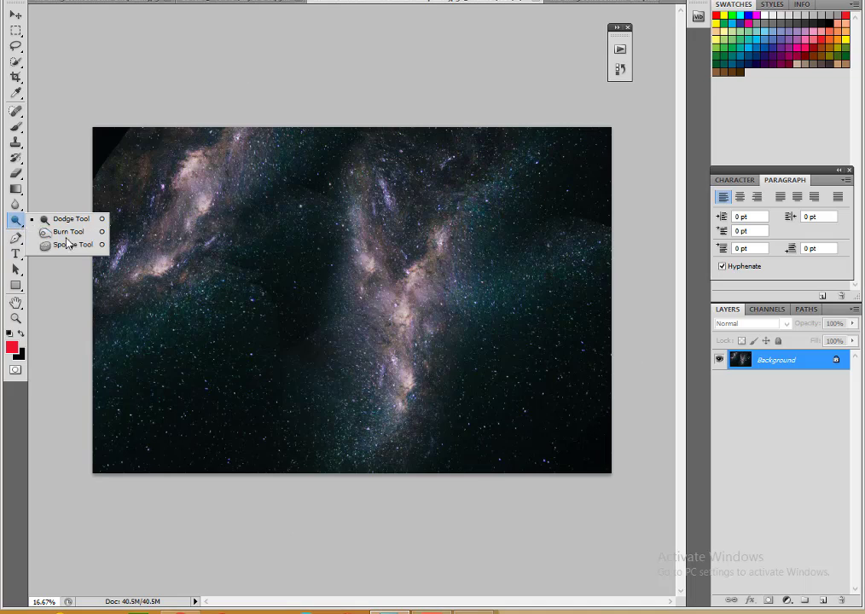
click(68, 231)
drag(354, 327, 452, 439)
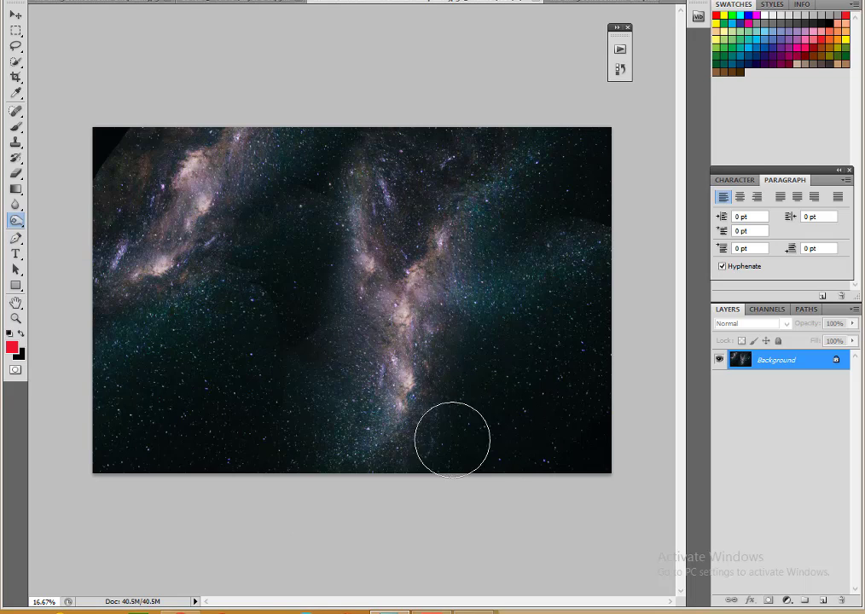
Step: Warp the nebula arms into a swirl with Liquify's Forward Warp and apply it
click(175, 0)
click(198, 32)
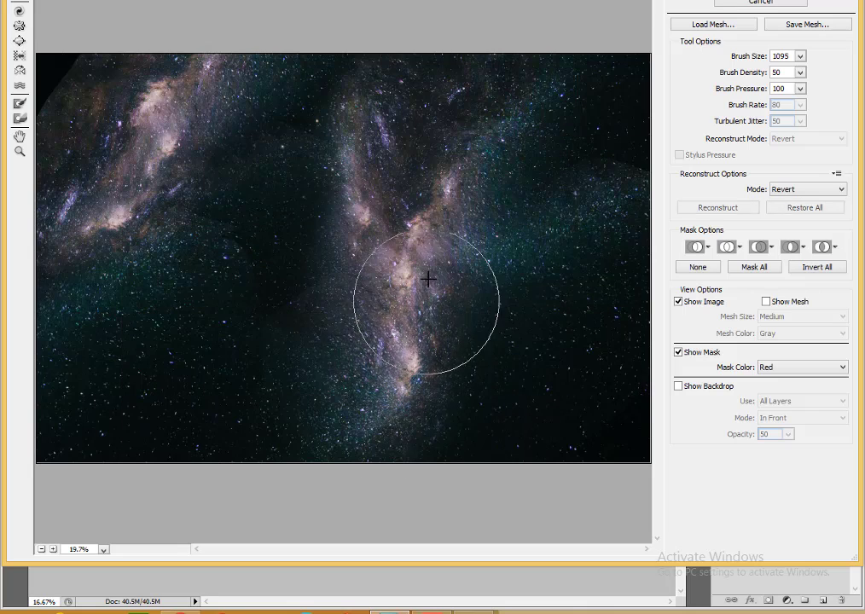
mouse_move(377, 219)
mouse_down()
mouse_move(369, 138)
mouse_move(472, 161)
mouse_move(174, 143)
mouse_up()
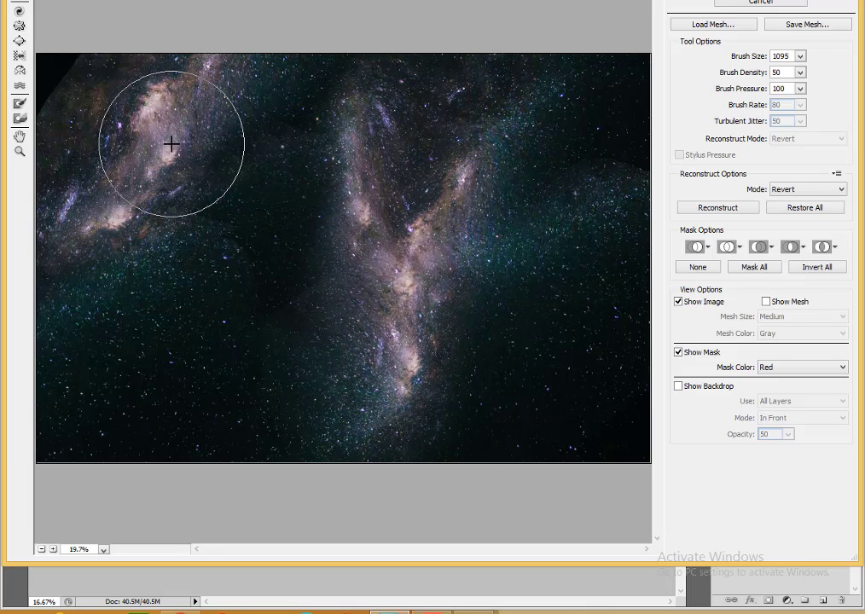
click(753, 3)
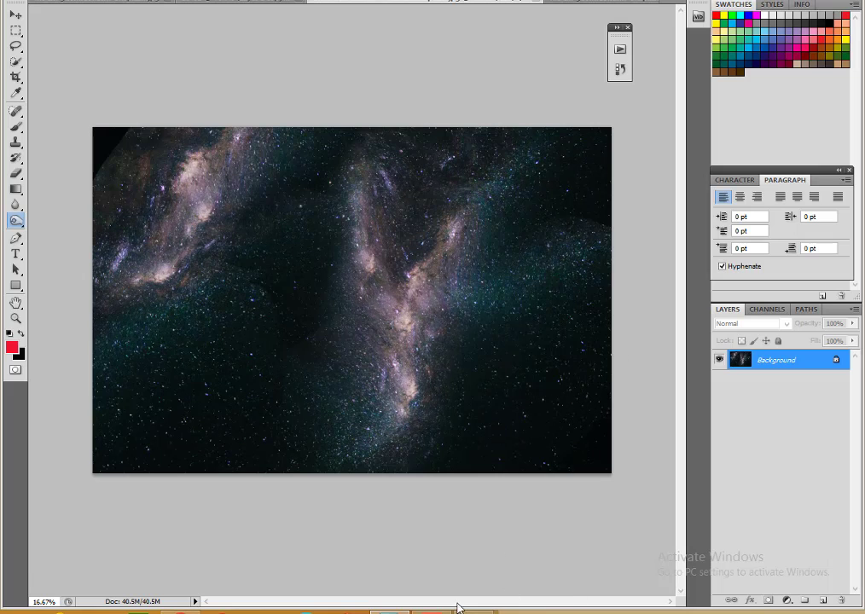